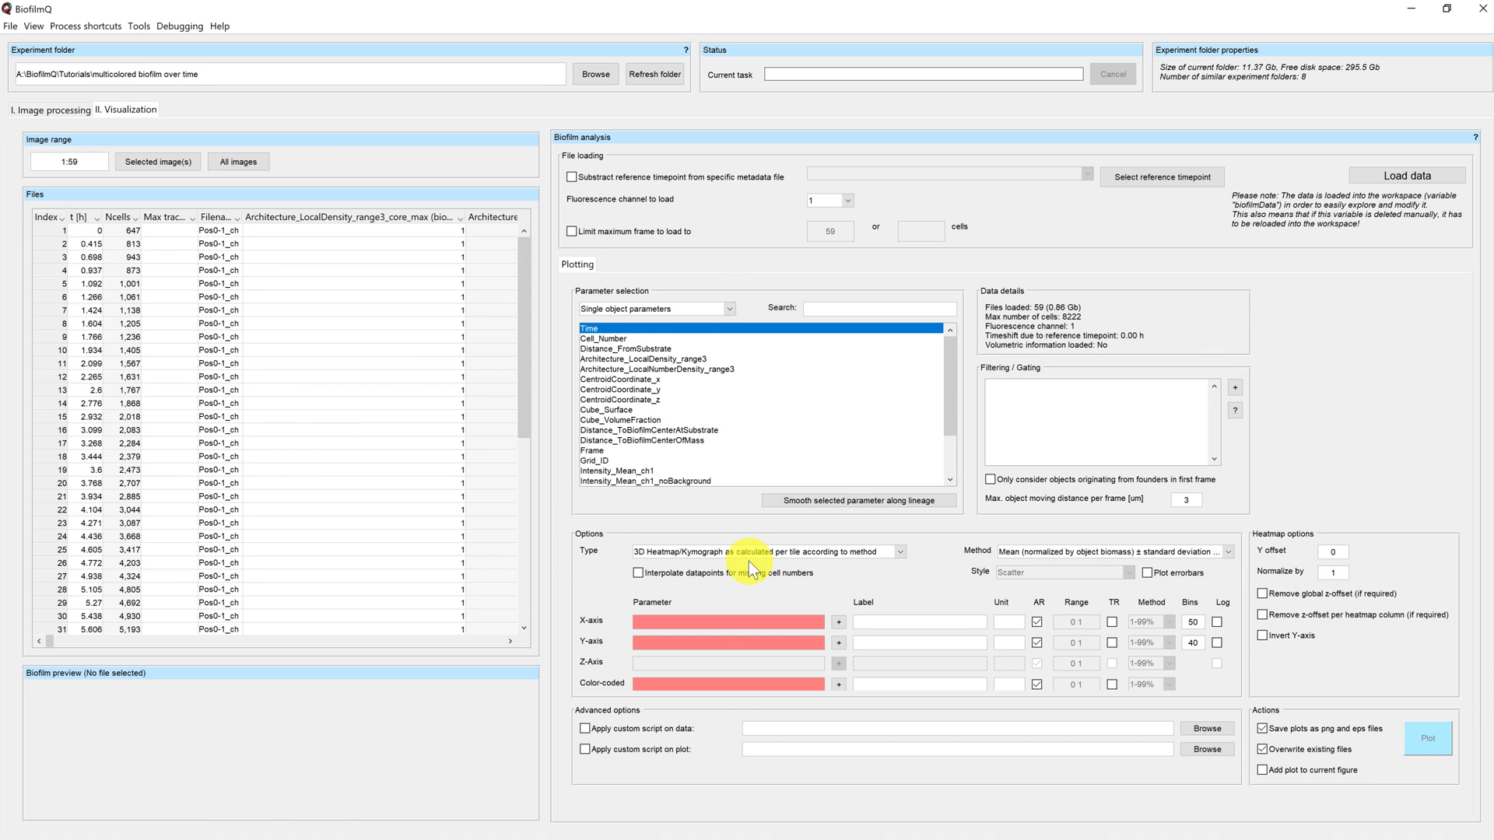
Preview later frames of the biofilm series, up to frame 37, then return to Visualization
click(56, 116)
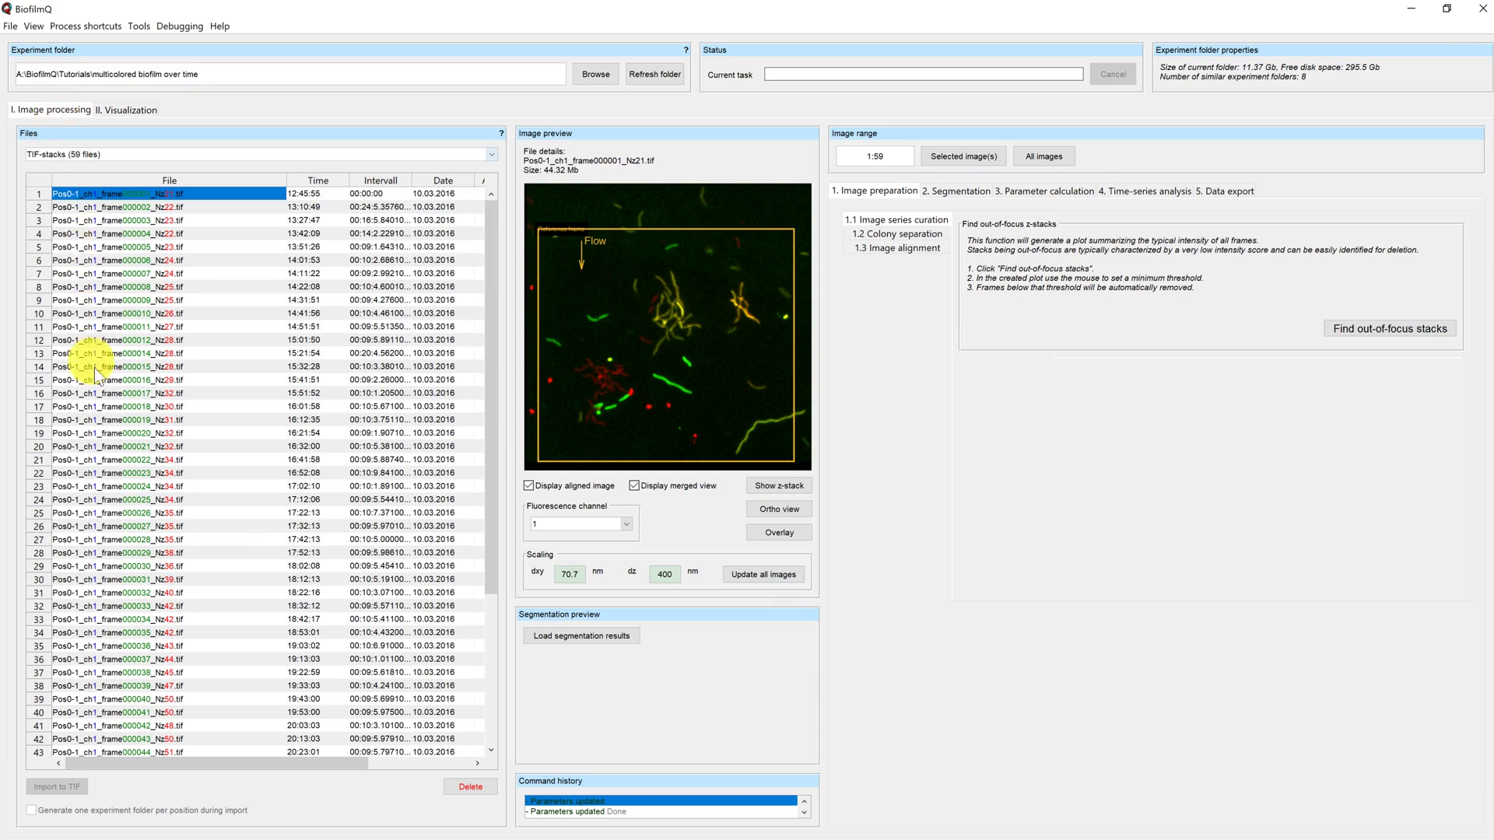
click(115, 393)
click(172, 578)
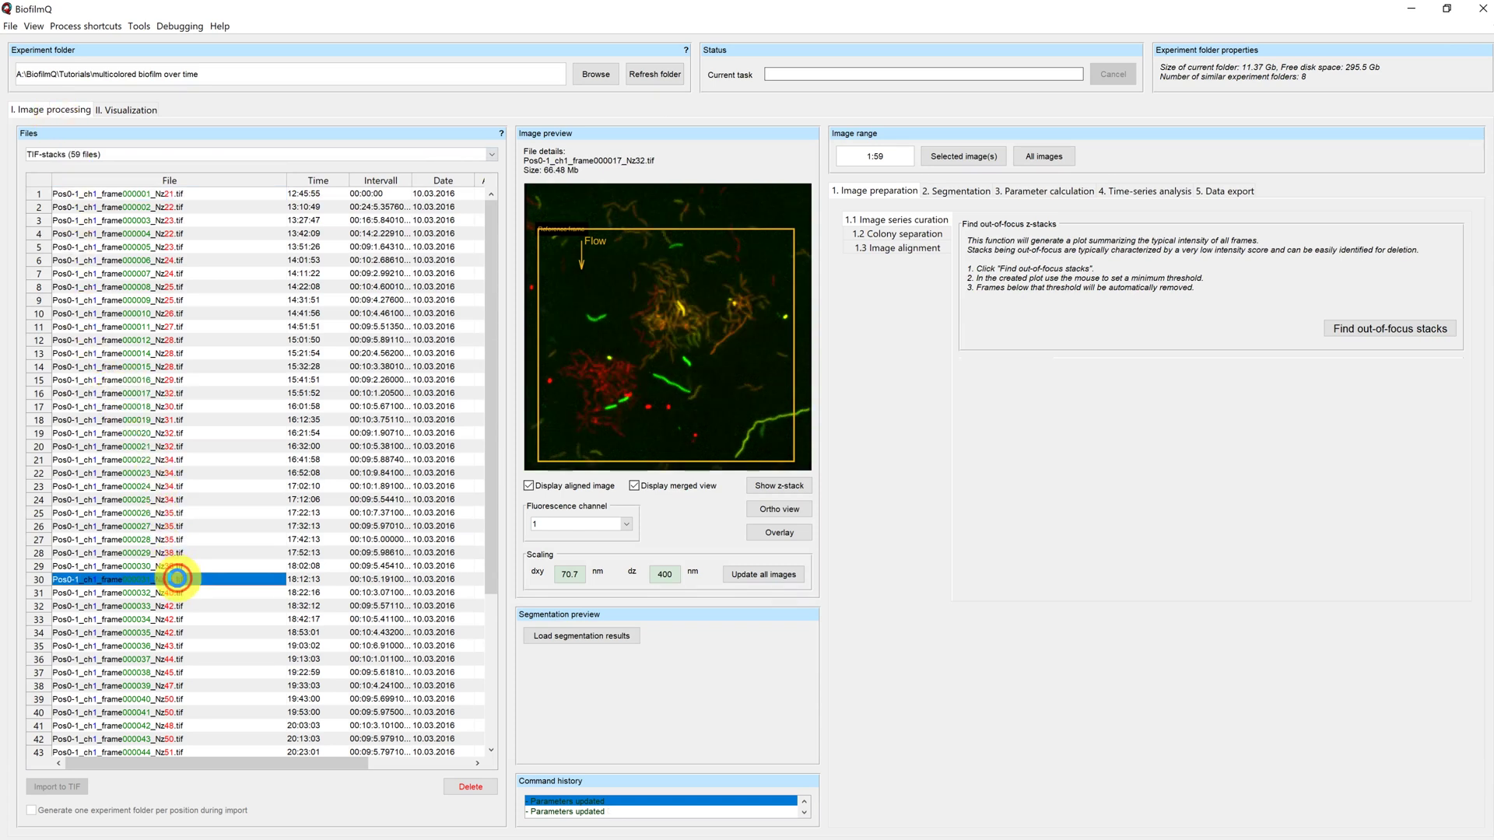
click(181, 659)
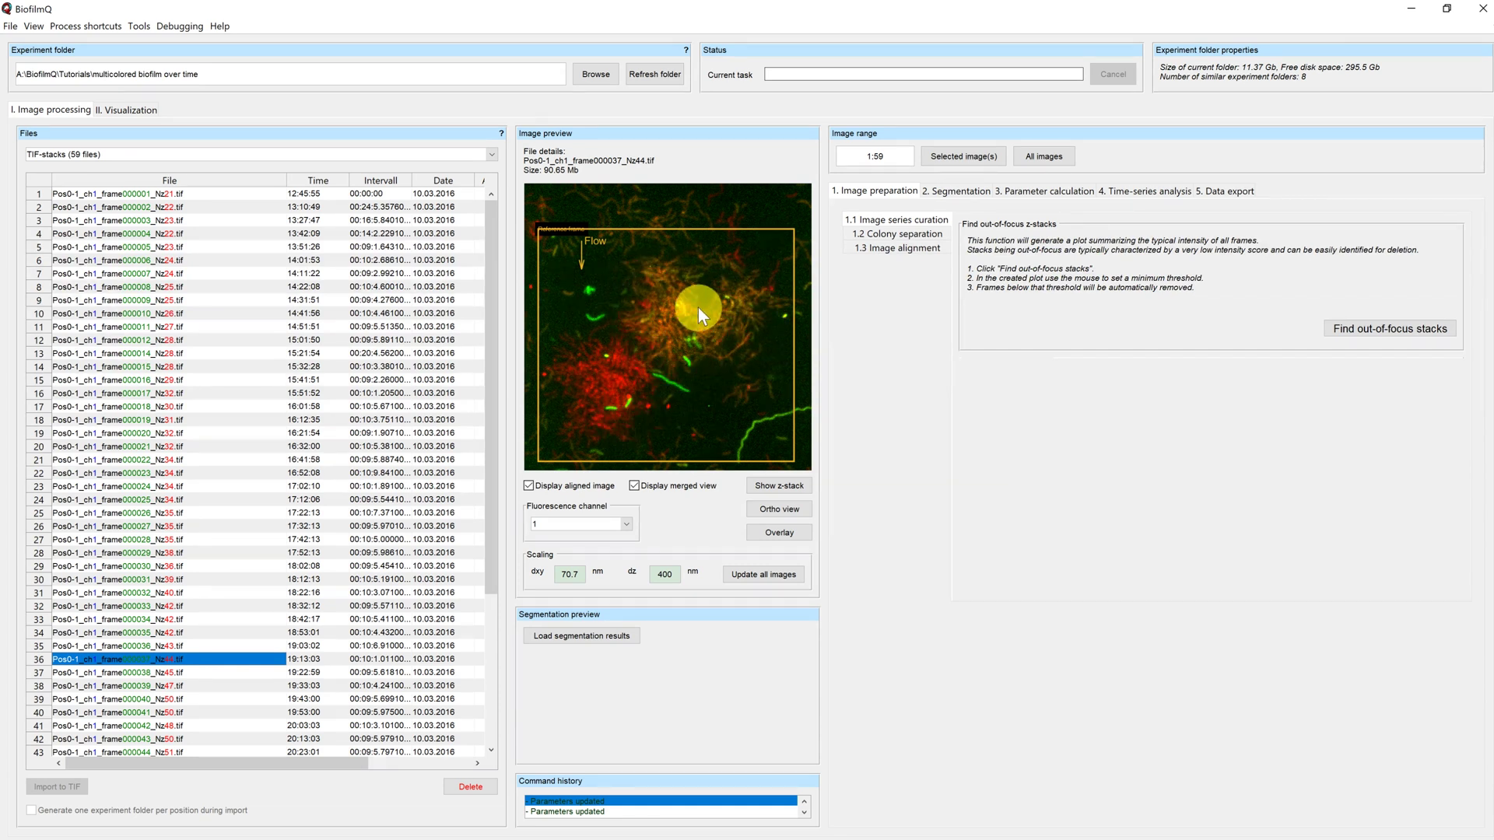
click(115, 111)
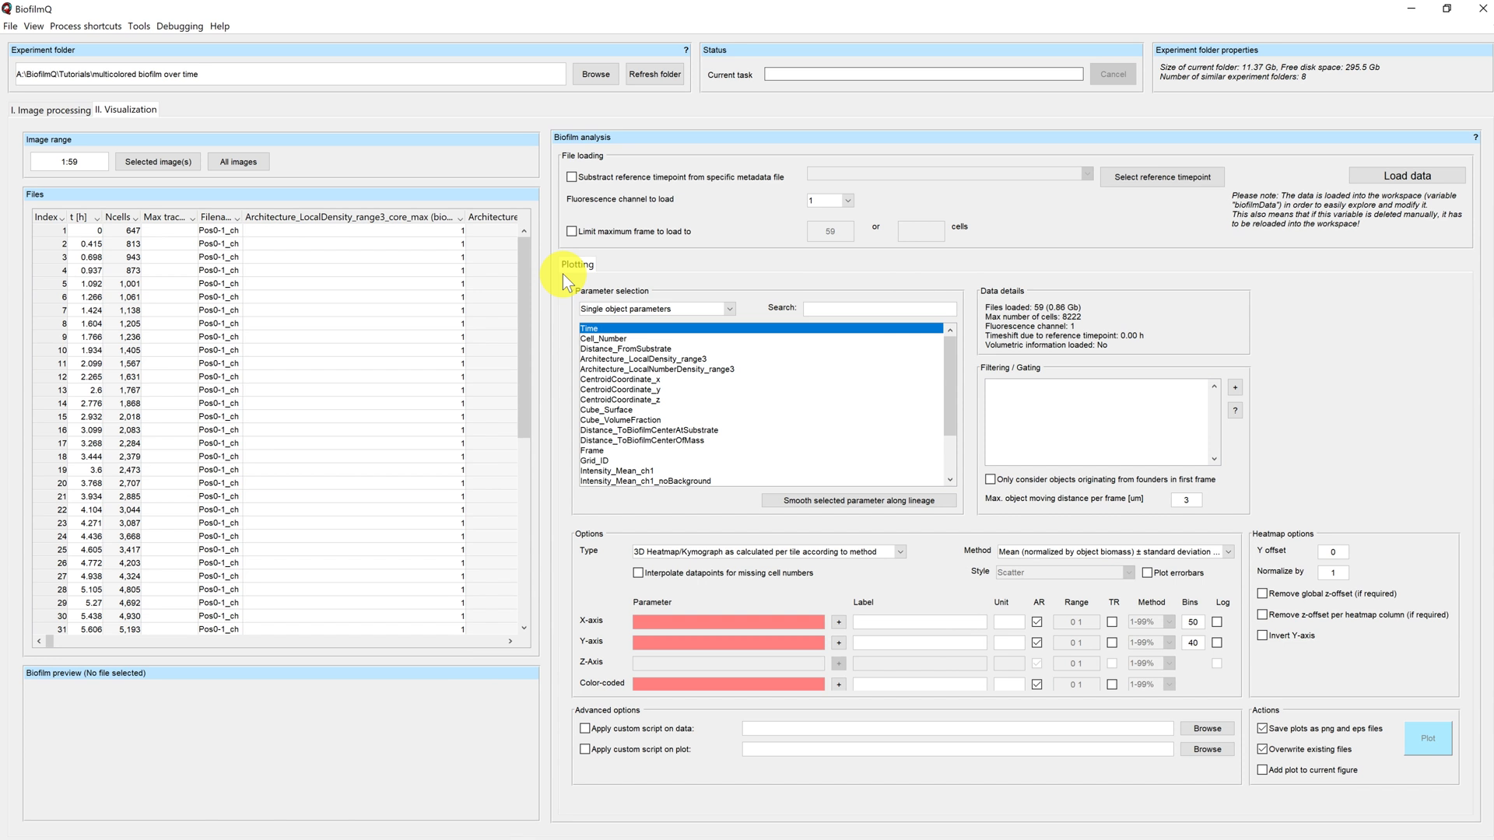
Plot a 1D histogram with Intensity_Mean_ch2 as the X-axis parameter
drag(952, 381, 953, 423)
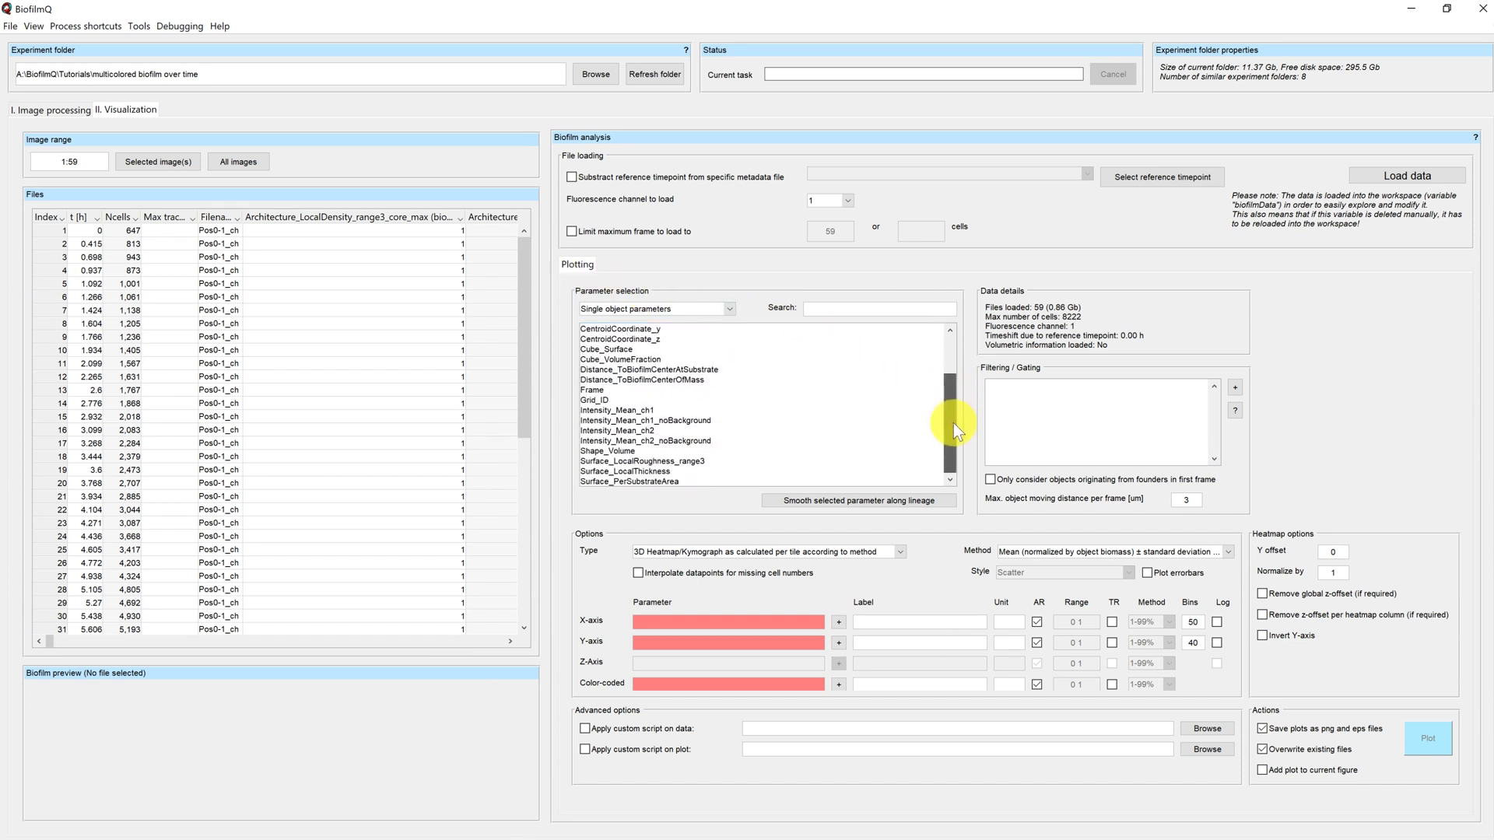
click(902, 554)
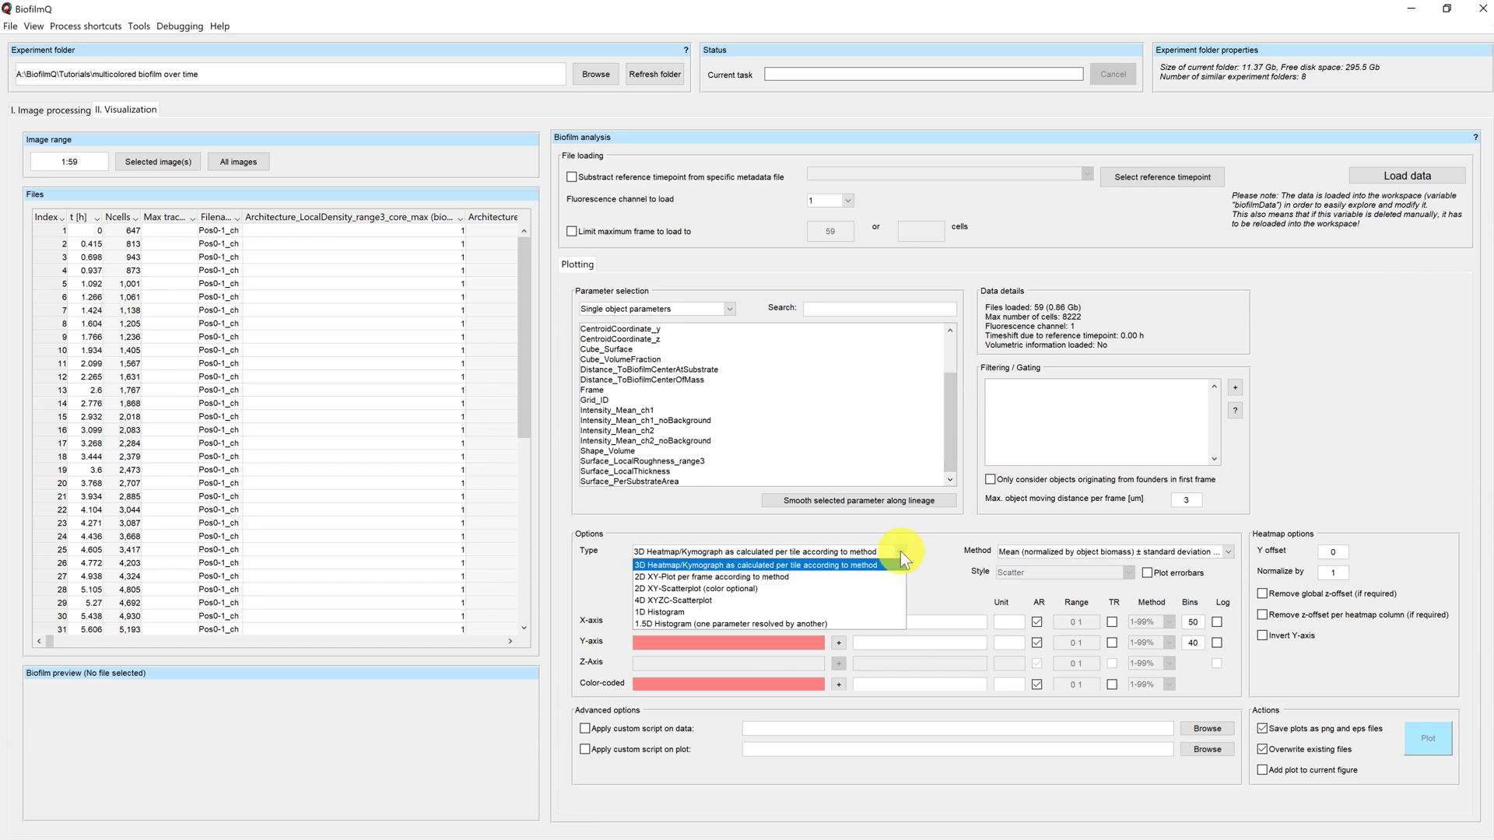
click(834, 614)
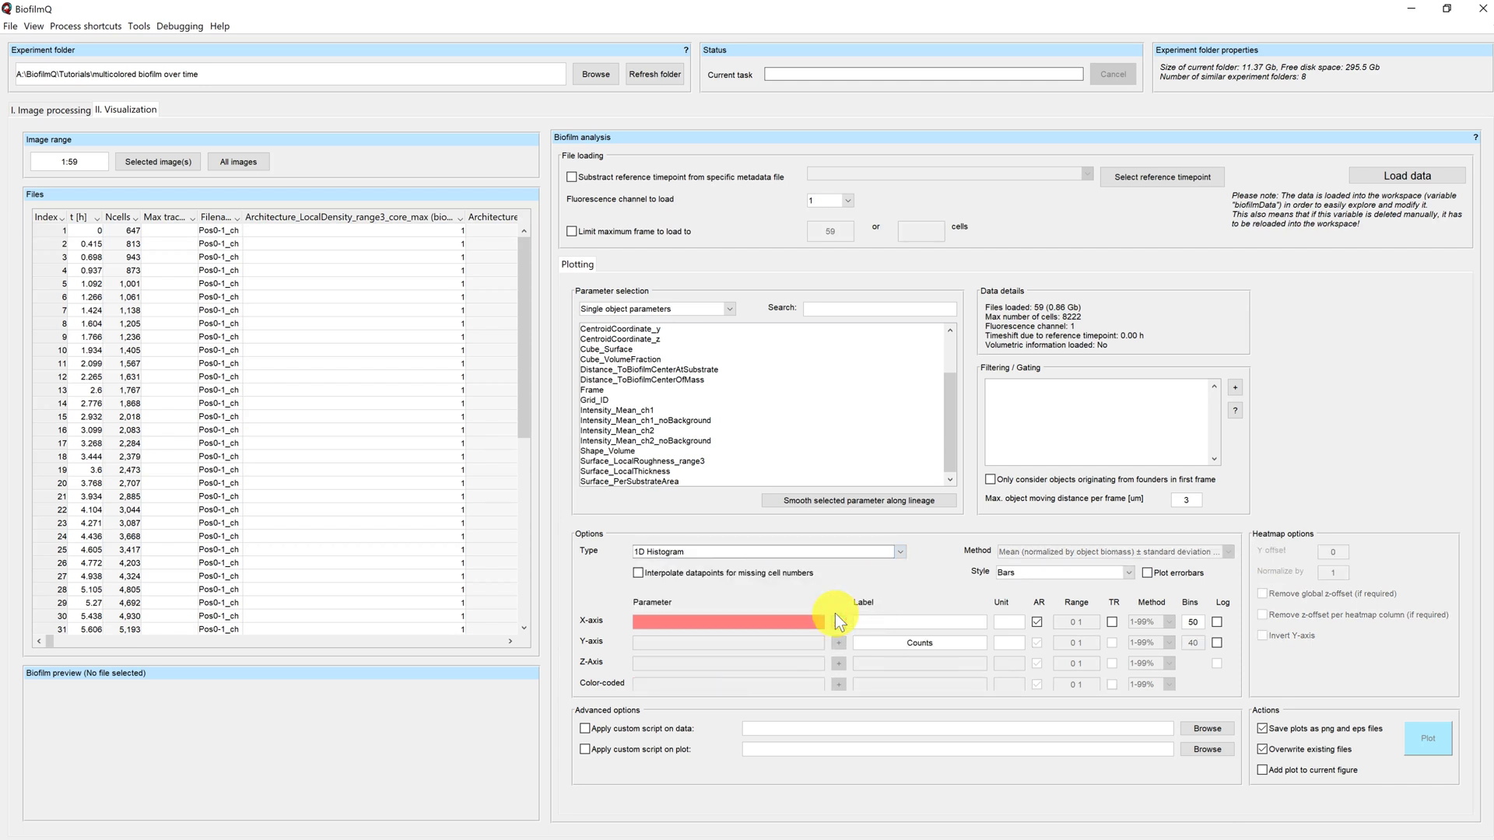
click(632, 431)
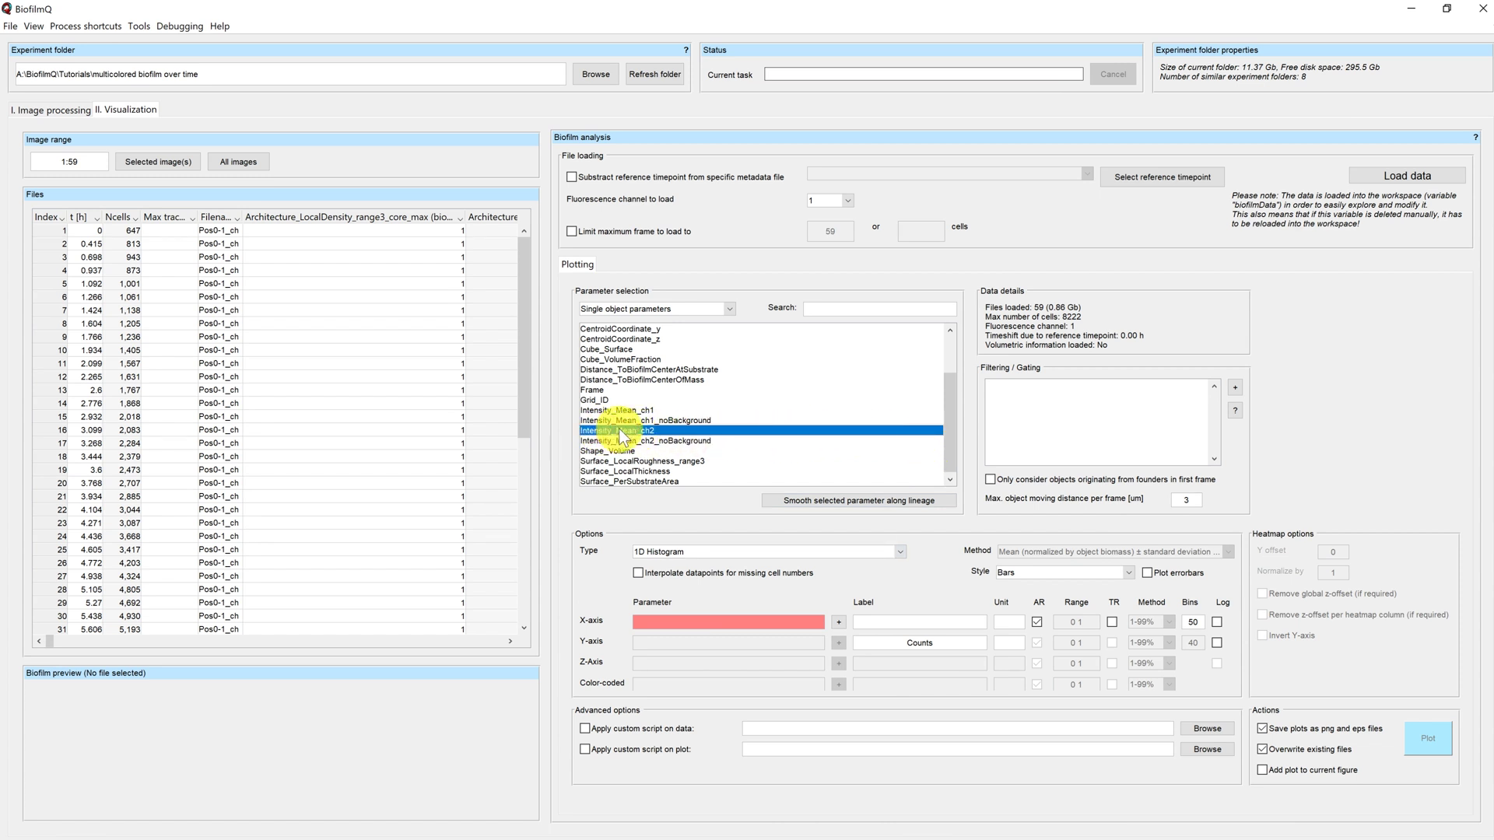
click(839, 623)
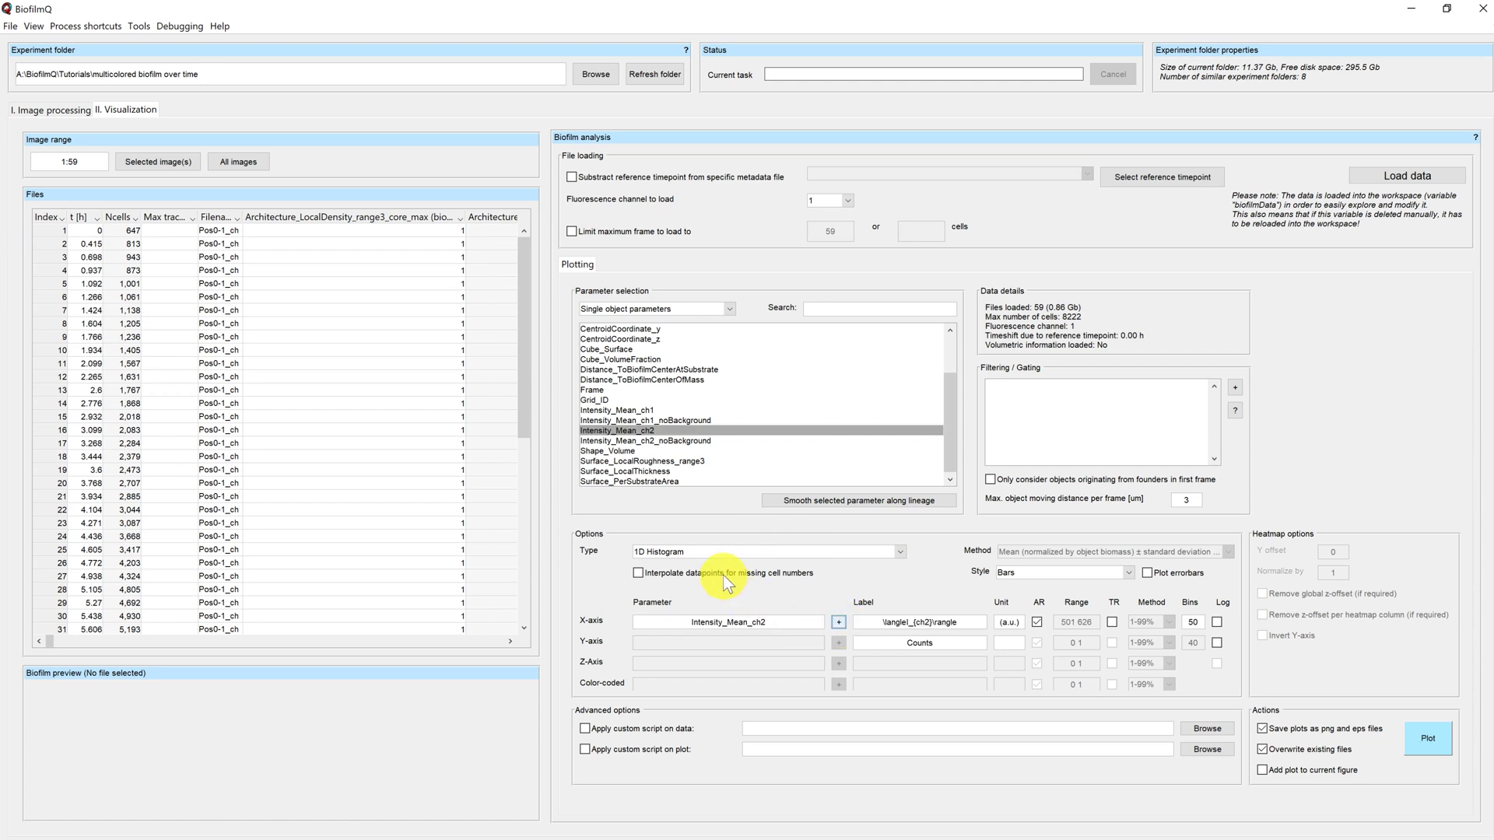
click(1434, 755)
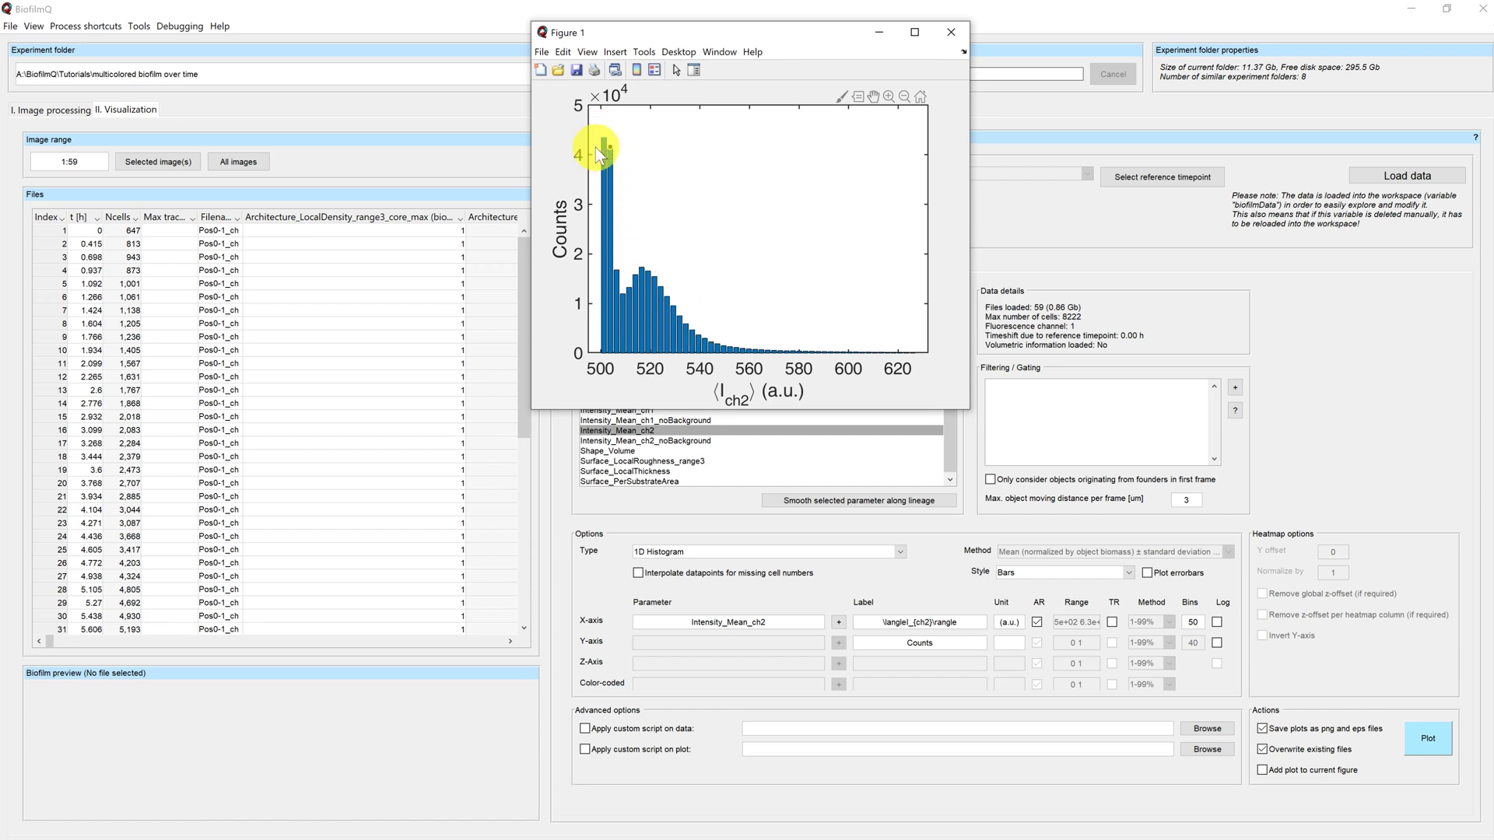
mouse_move(597, 151)
mouse_move(623, 343)
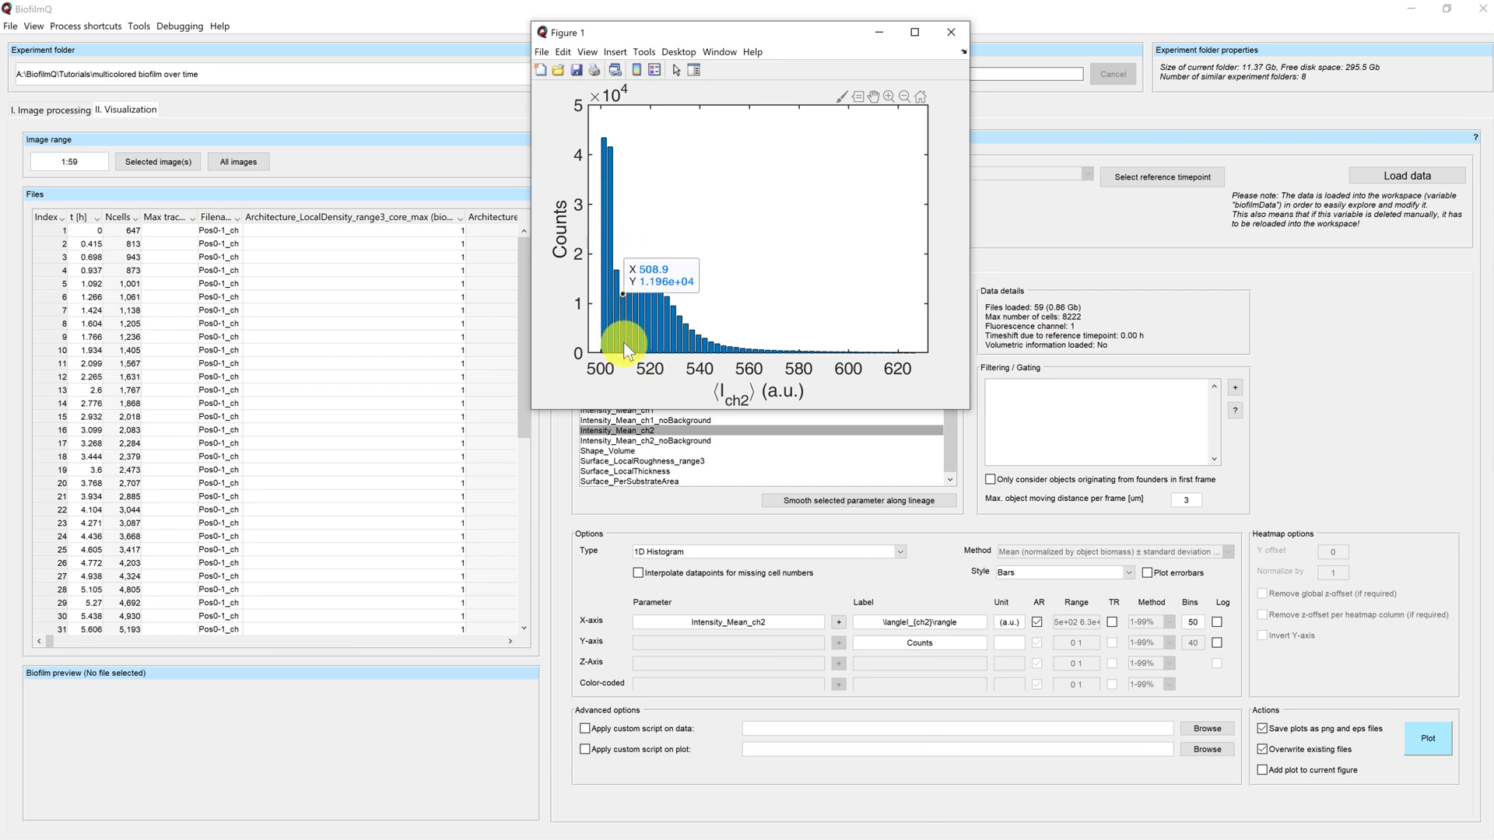
click(954, 36)
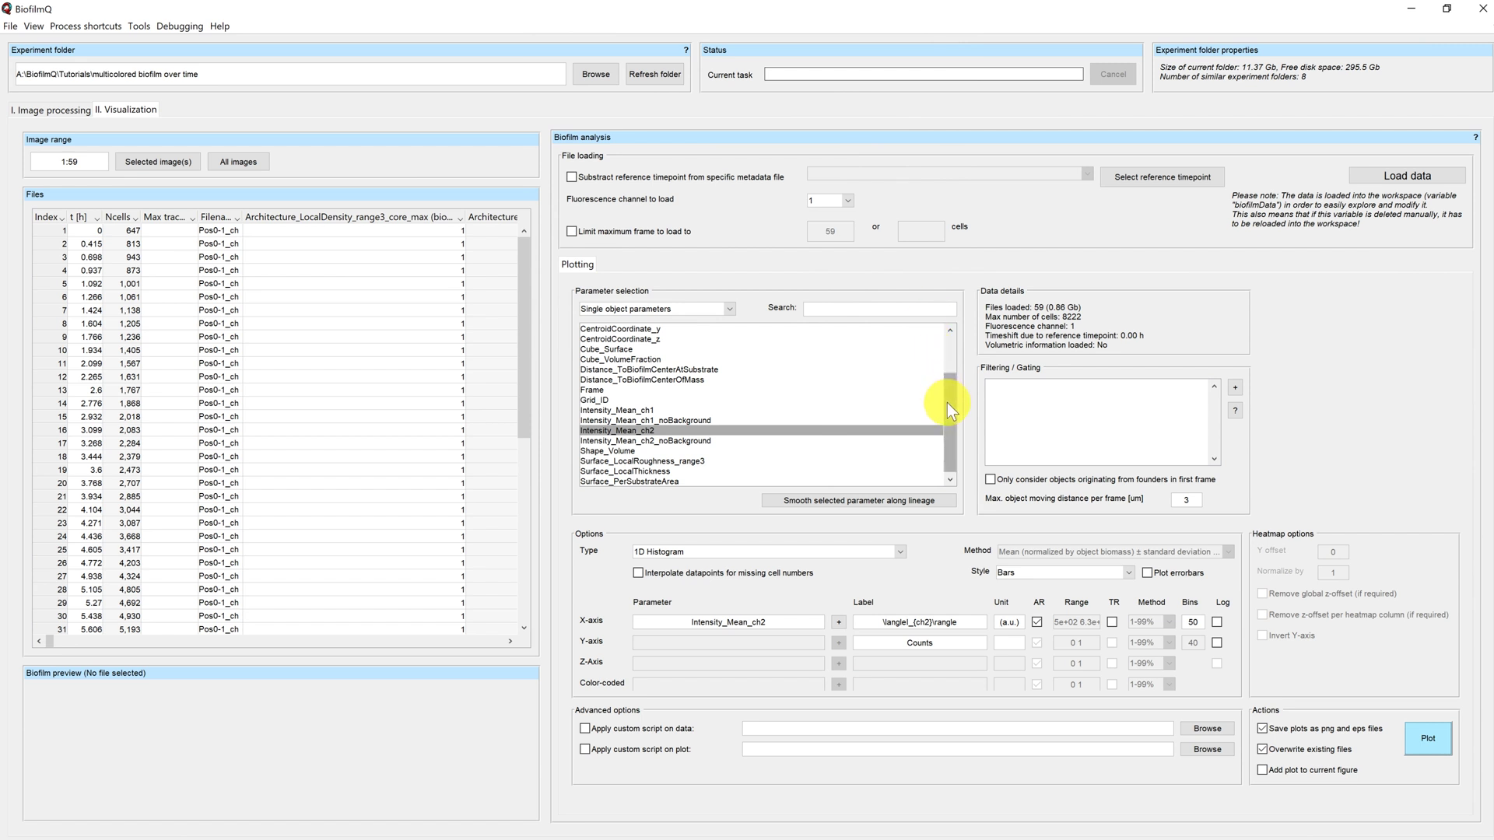
Assign Distance_FromSubstrate (d_z, 1.31–14.7 µm) as the histogram's X-axis parameter
drag(946, 403, 946, 348)
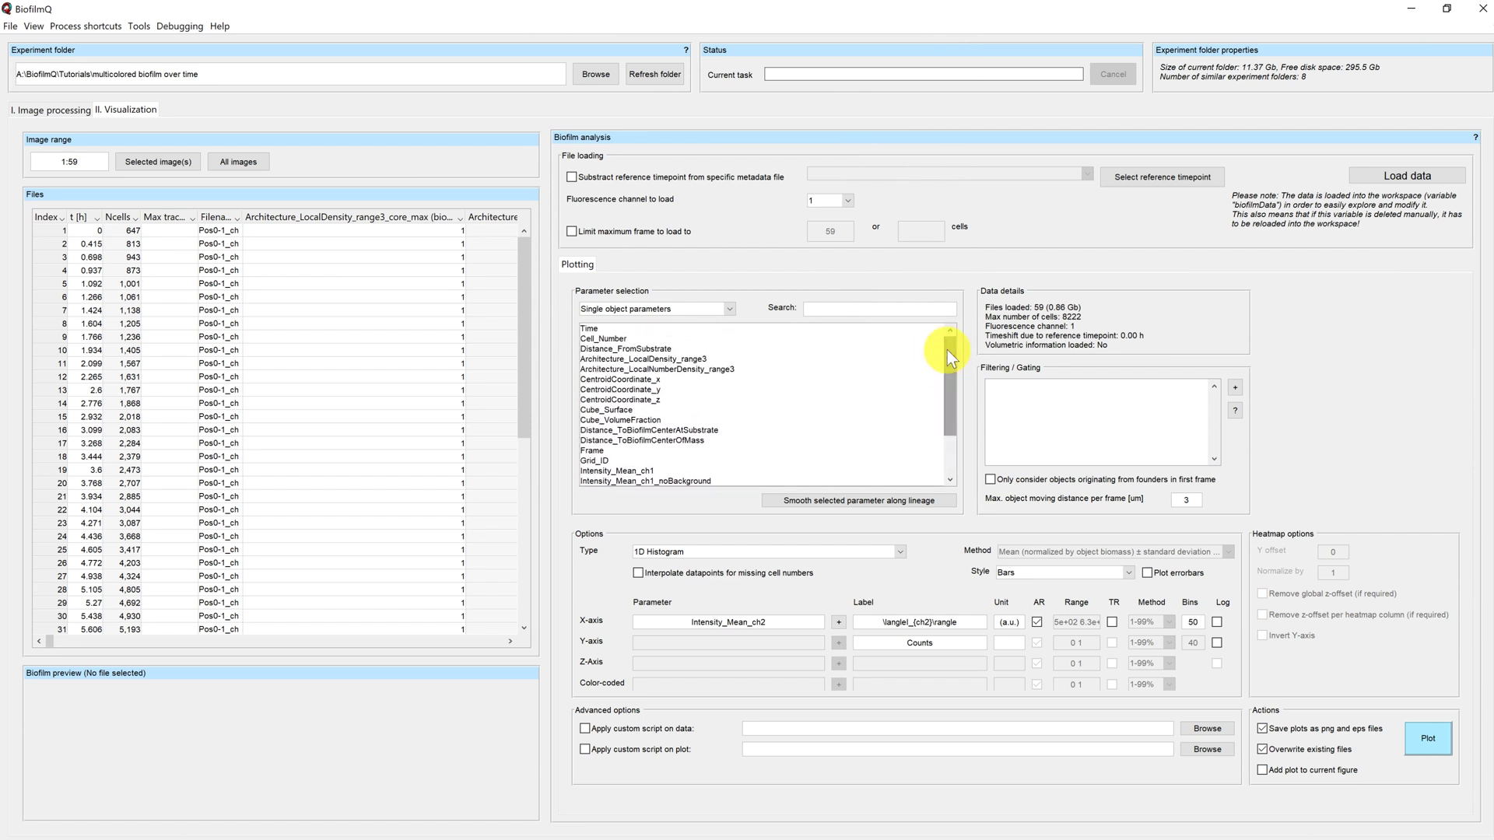
click(660, 349)
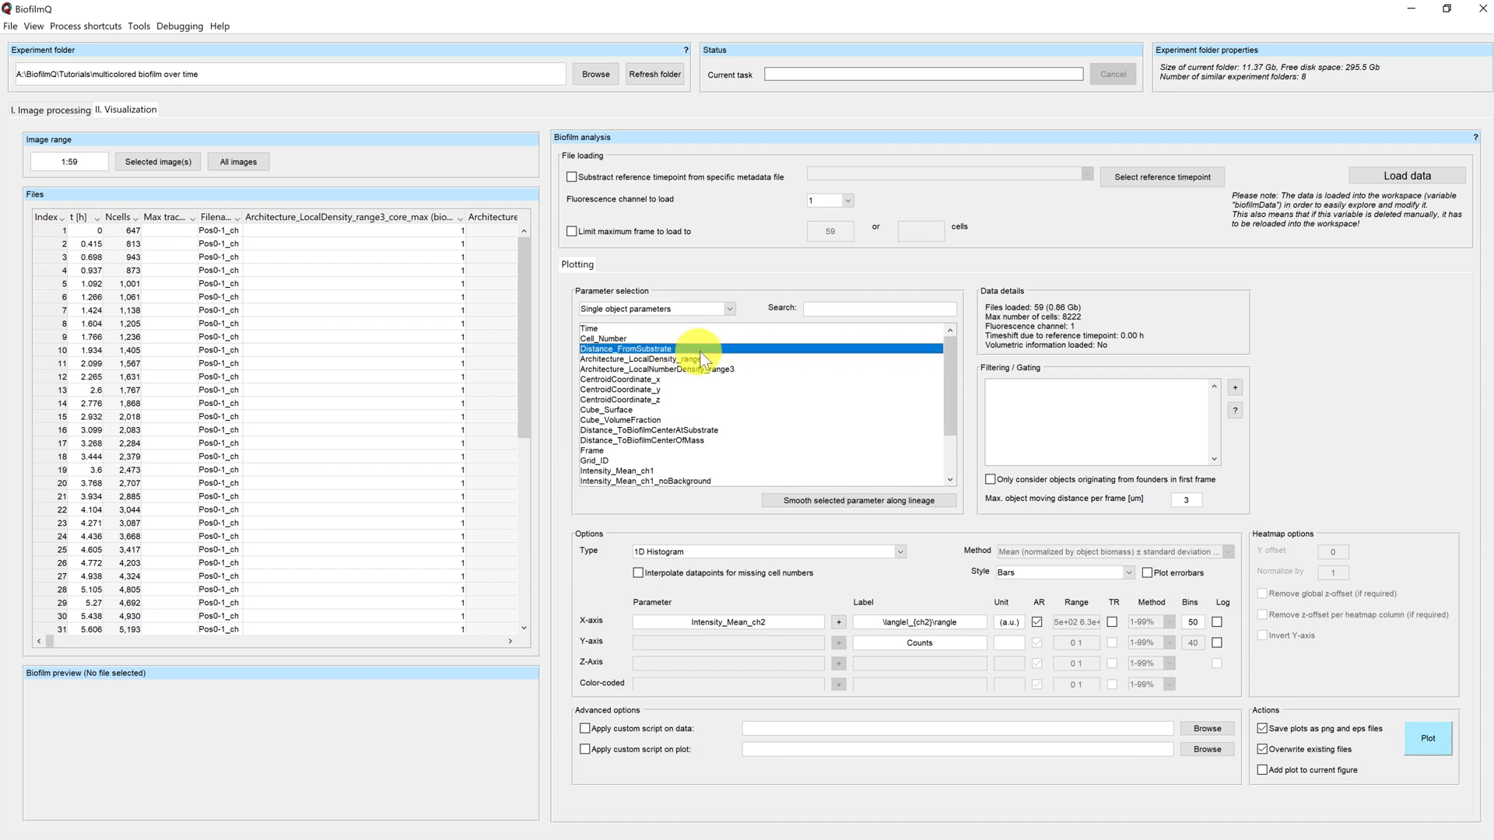
click(842, 623)
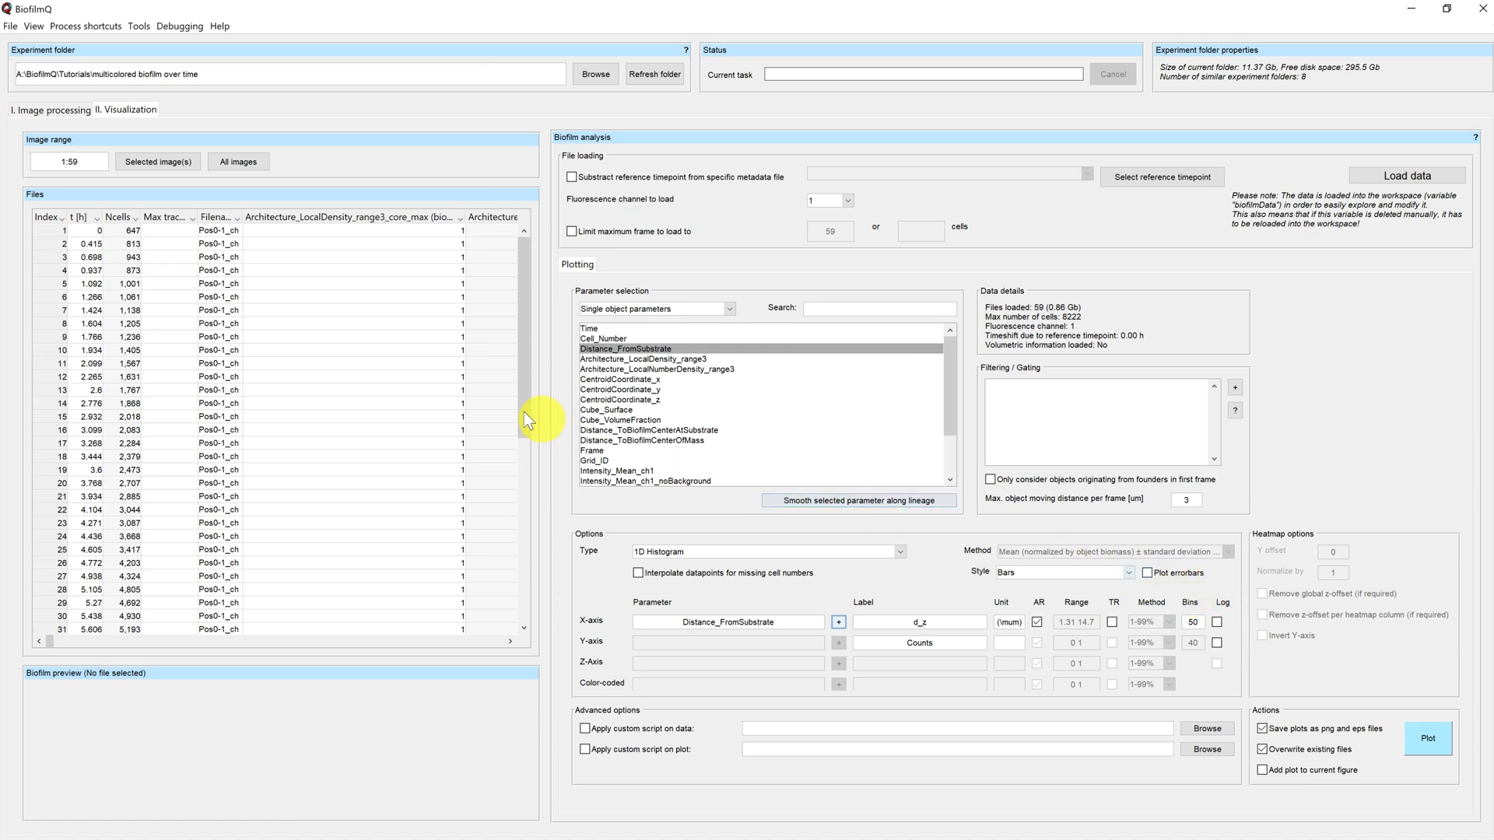
click(67, 114)
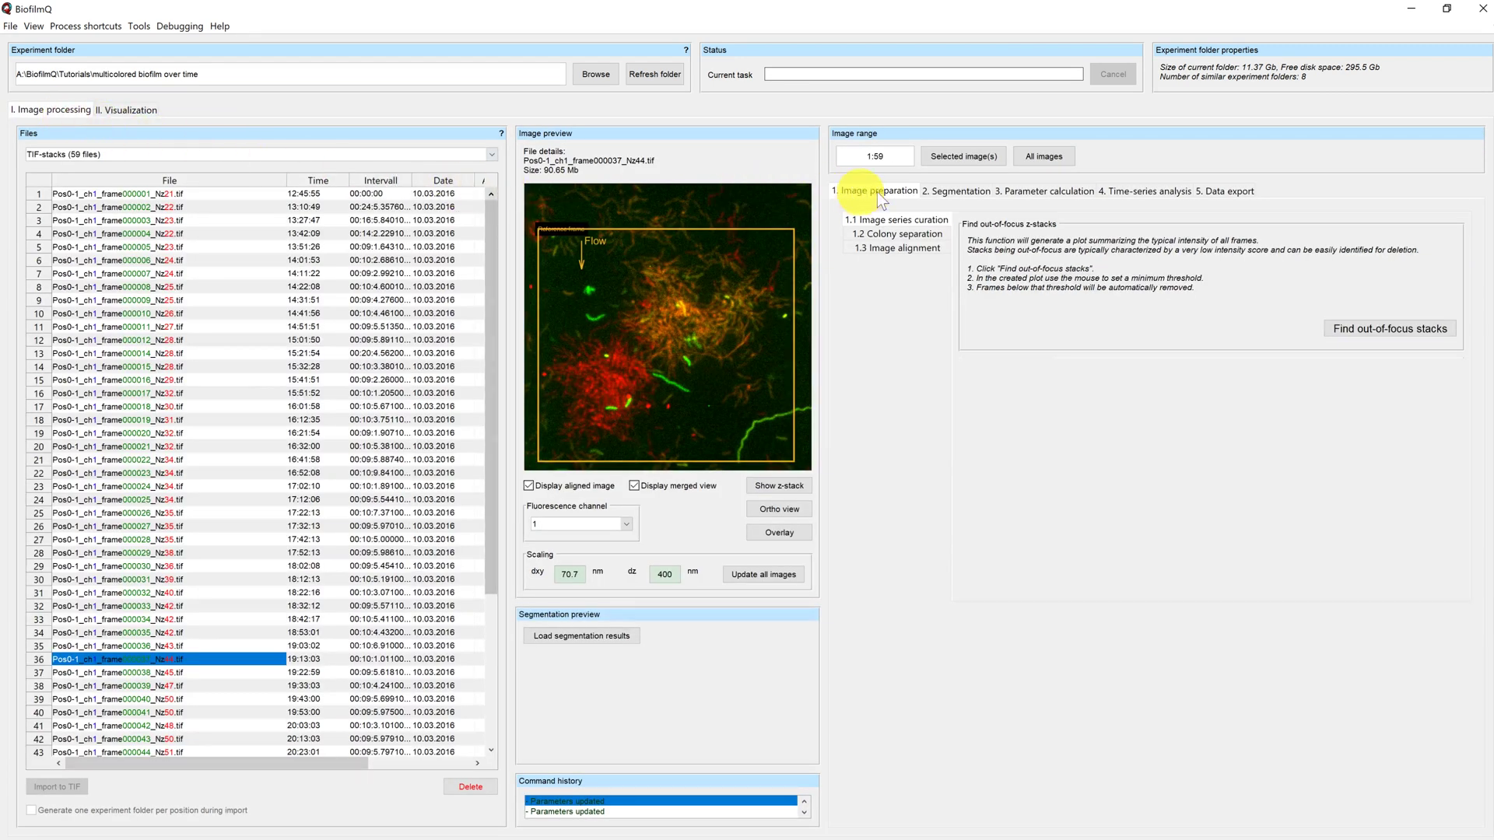
click(961, 194)
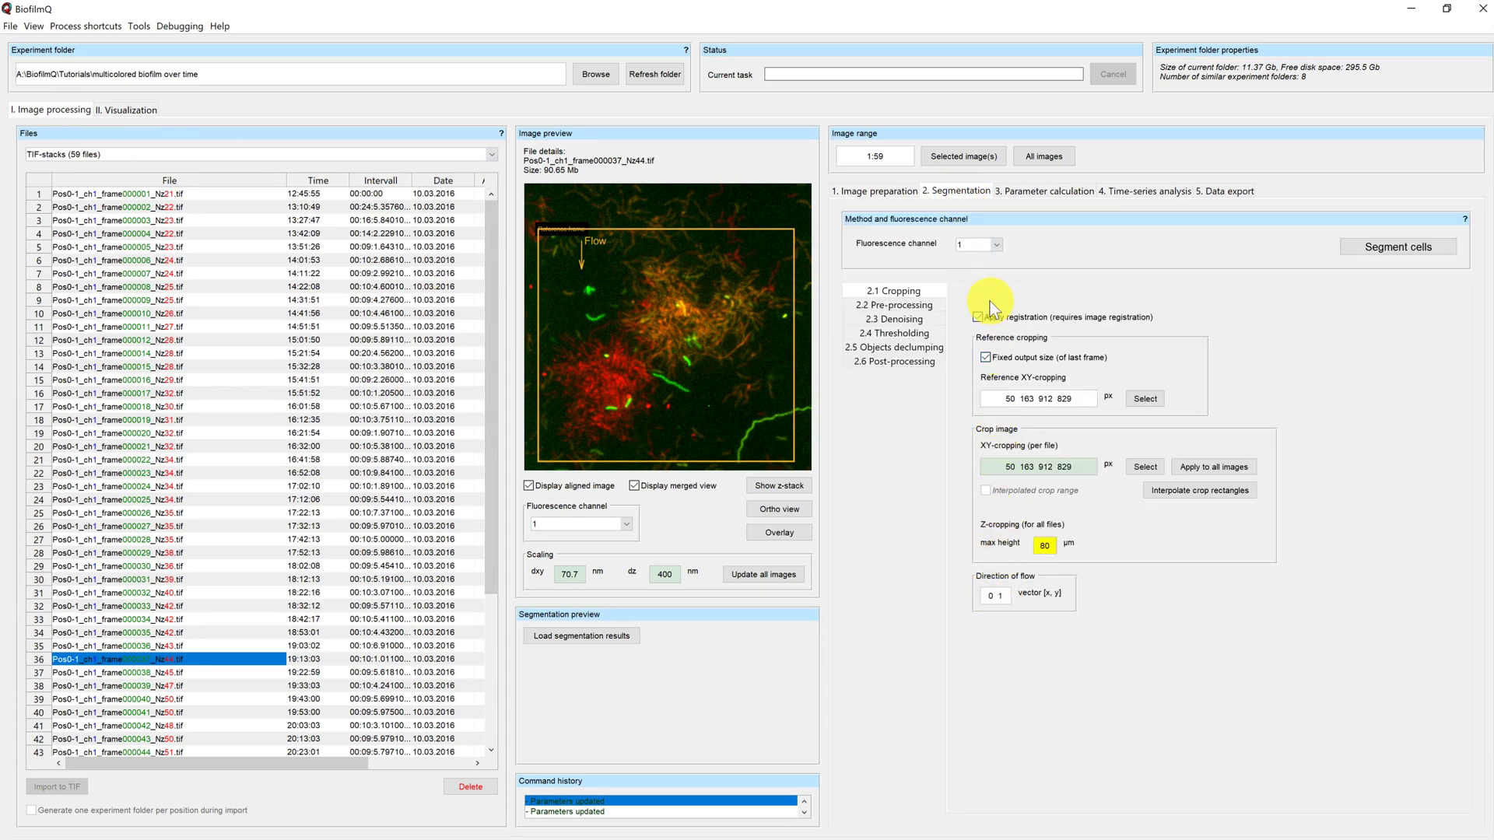
click(930, 348)
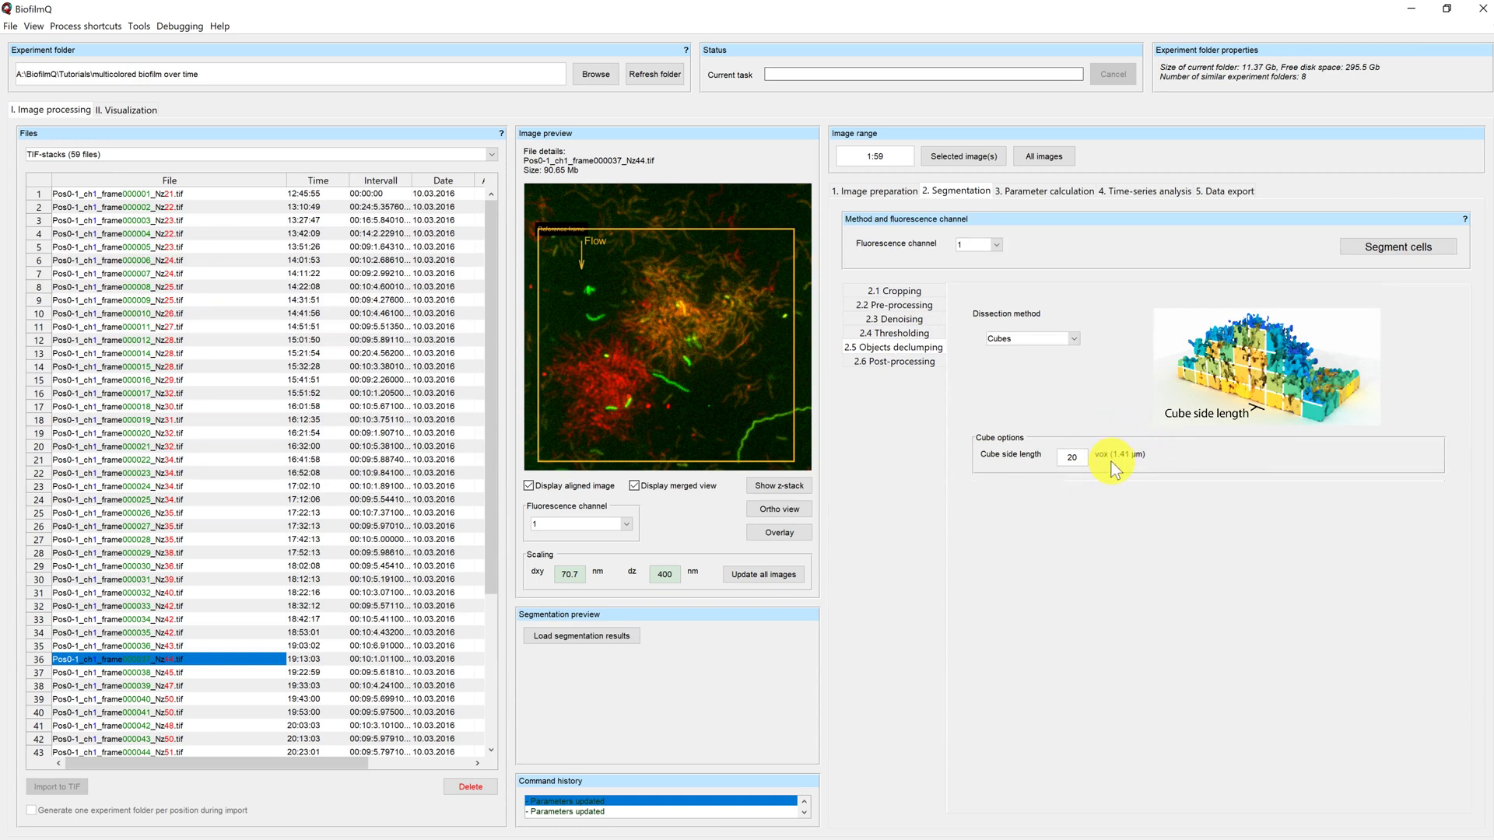
click(131, 109)
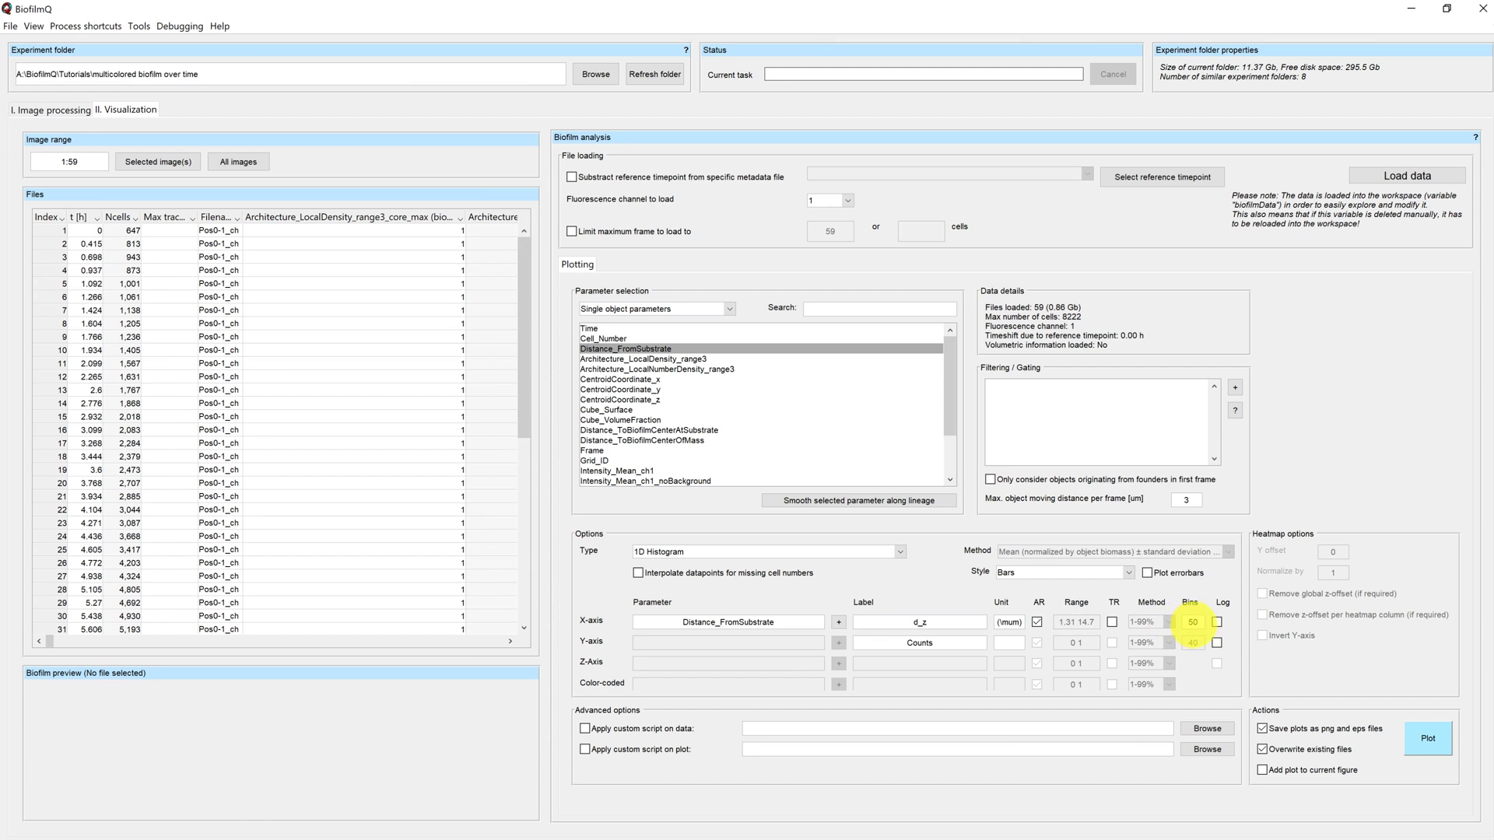
Clear the X-axis bin count, plot the 10-bin d_z histogram, and close the figure
click(1206, 582)
key(BackSpace)
click(1430, 741)
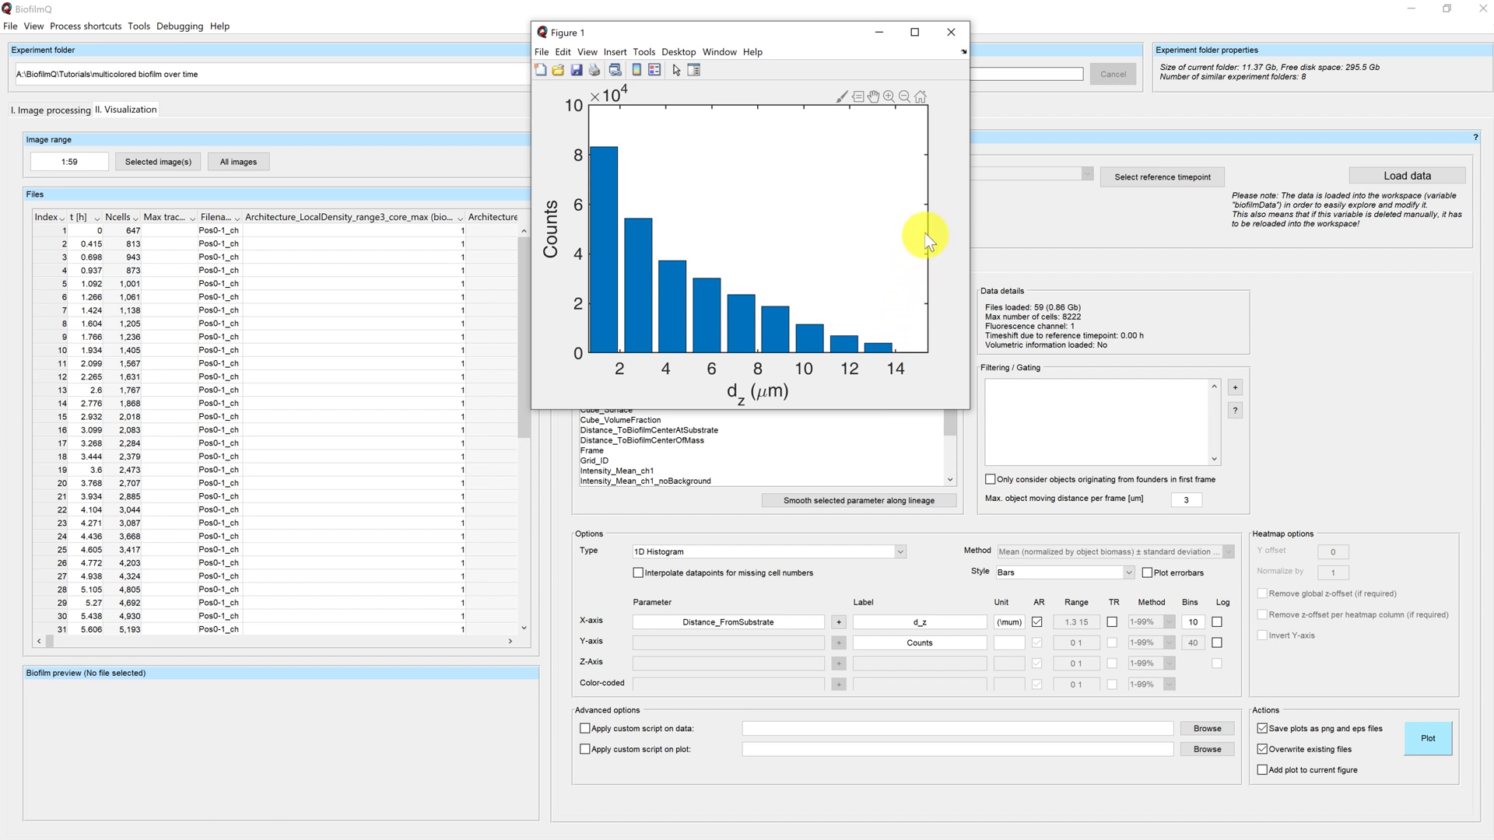
click(950, 34)
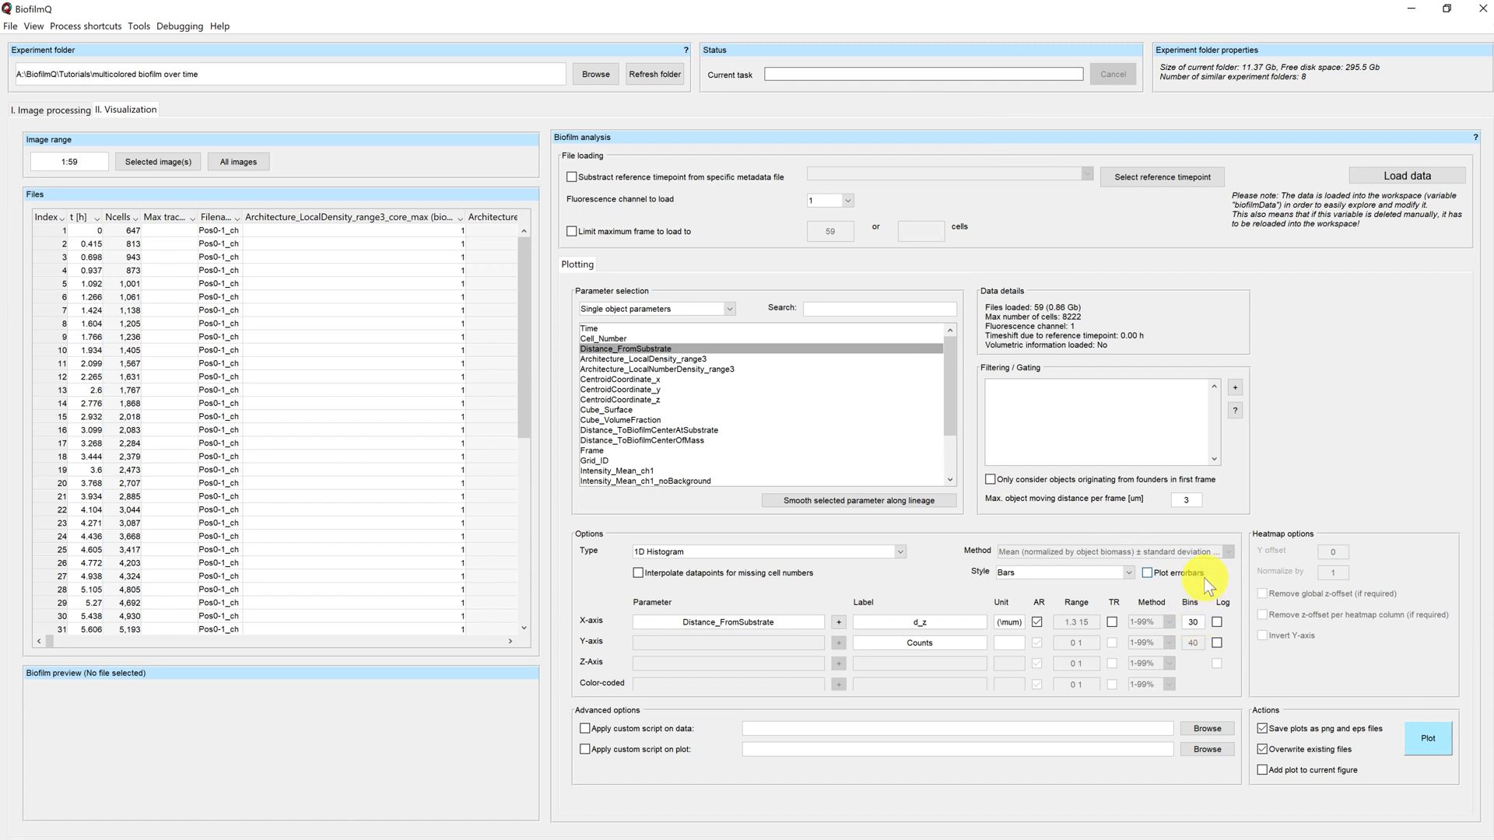
Plot the d_z histogram with 30 bins, compare it, and close the figure
click(1423, 738)
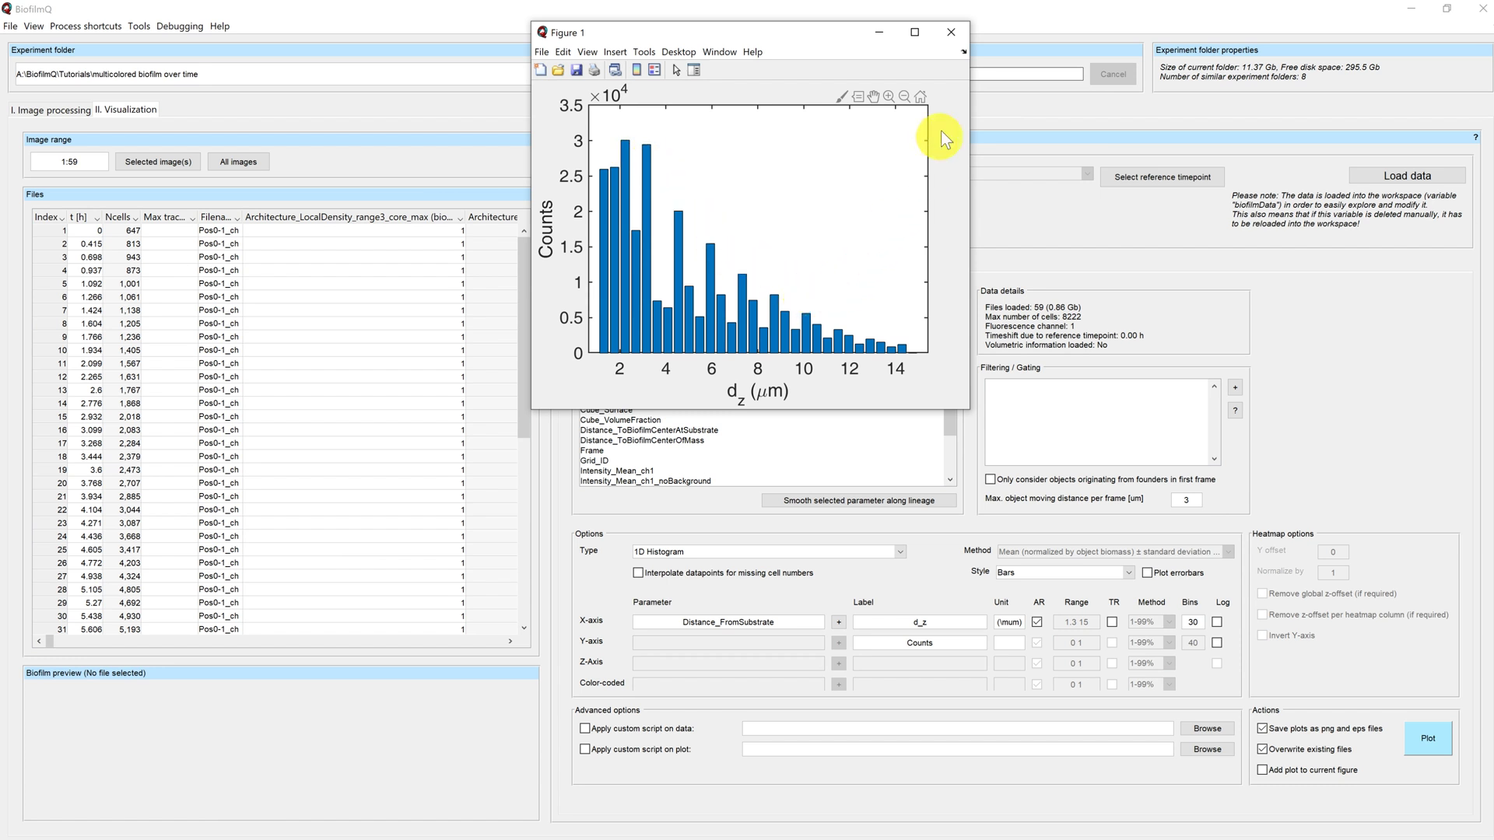
click(951, 32)
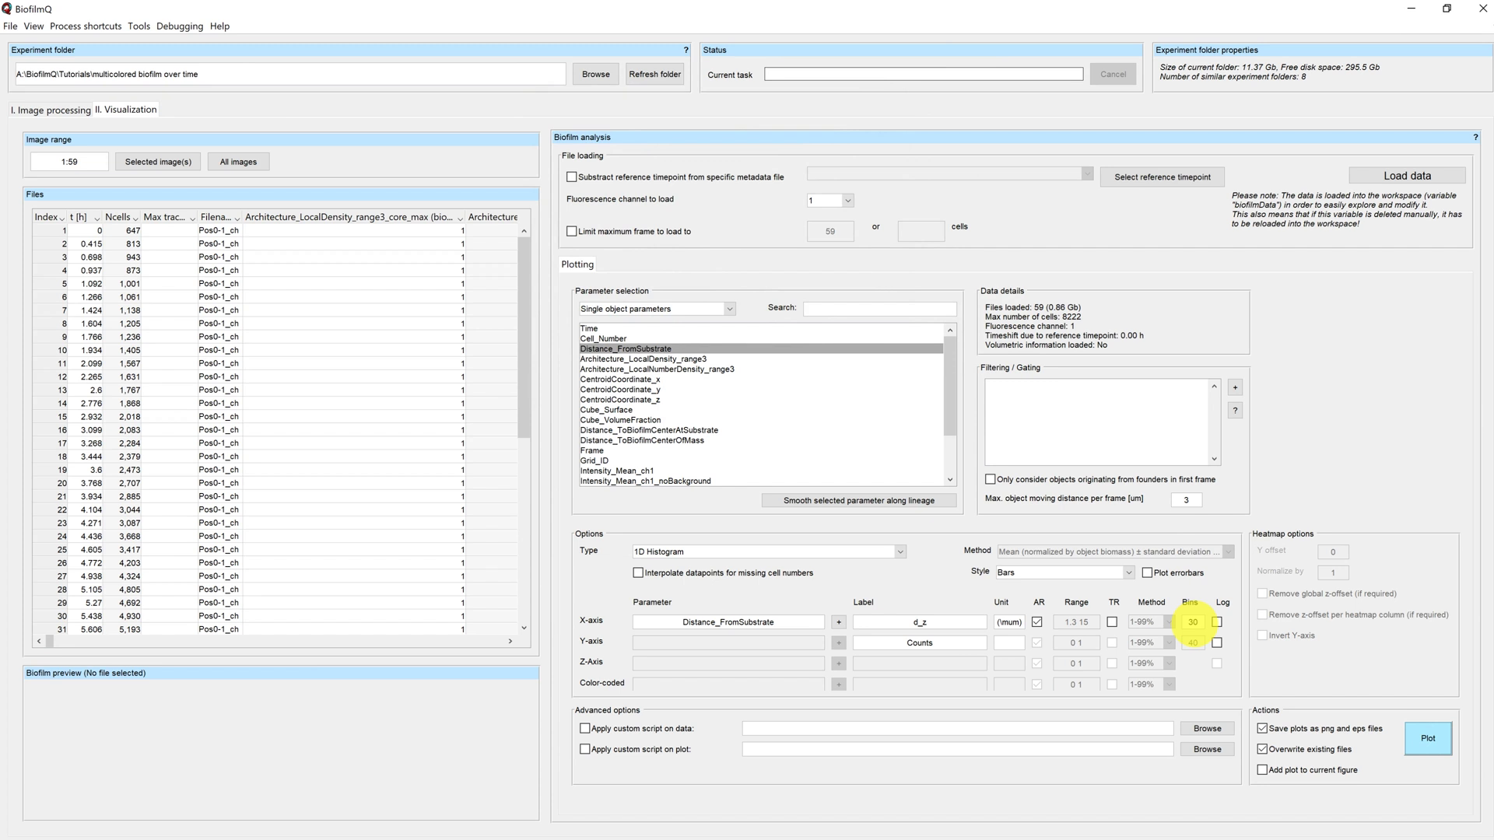
click(1194, 599)
Switch to a 1.5D histogram with Intensity_Mean_ch2 as the Y-axis parameter
click(899, 554)
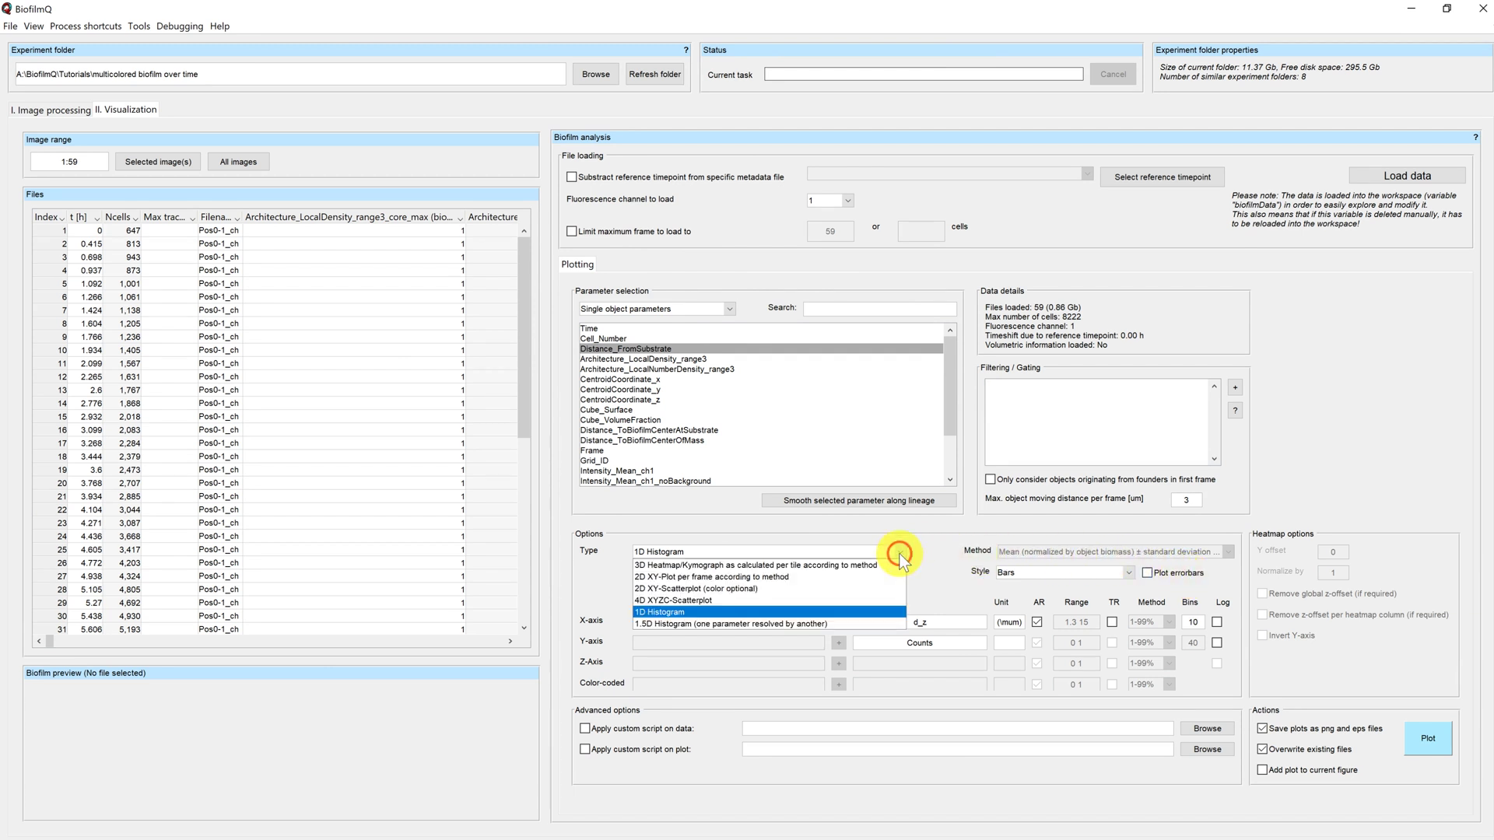
click(887, 623)
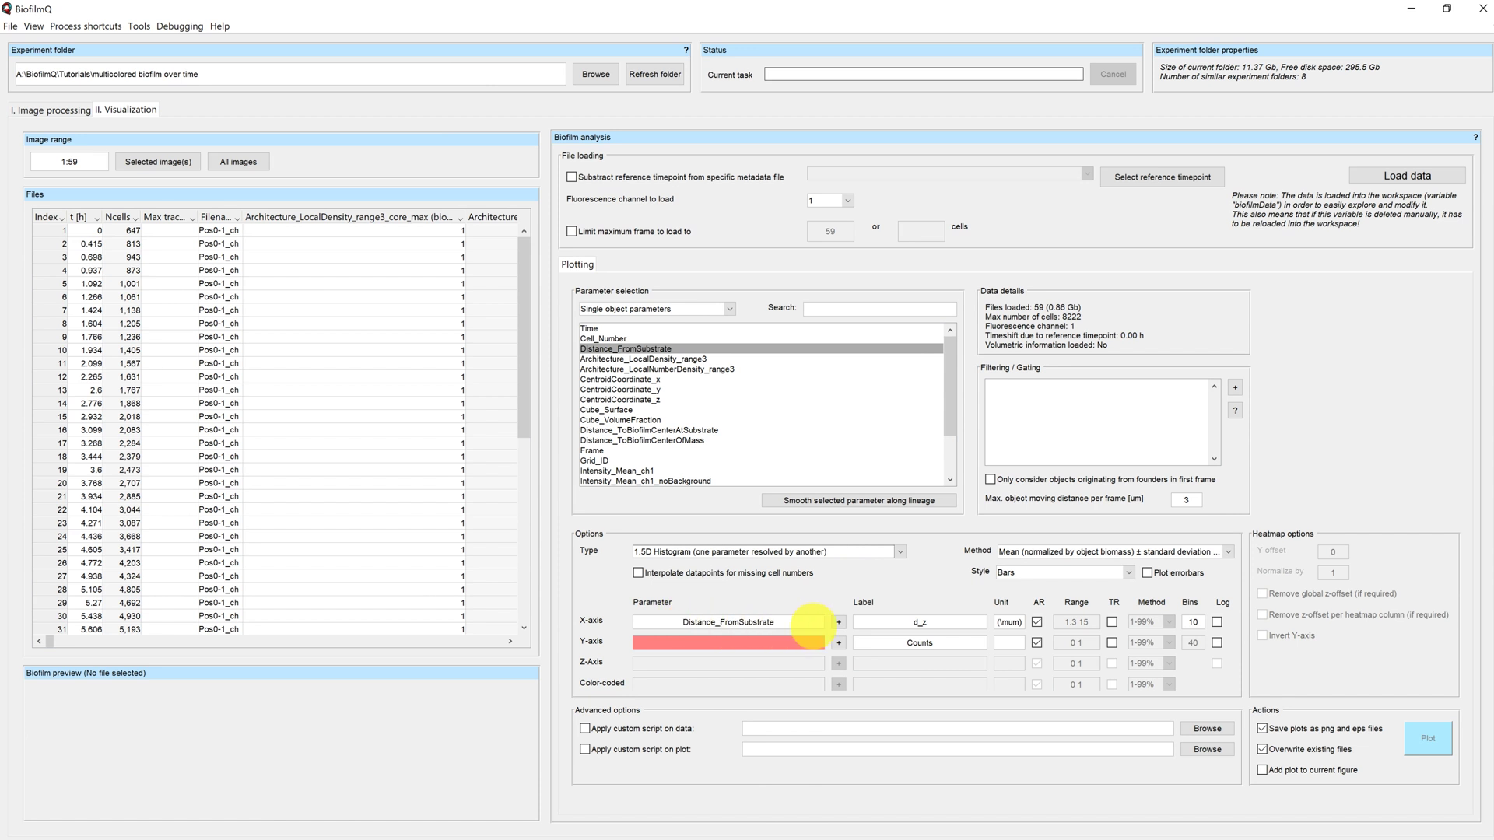
drag(951, 399, 954, 450)
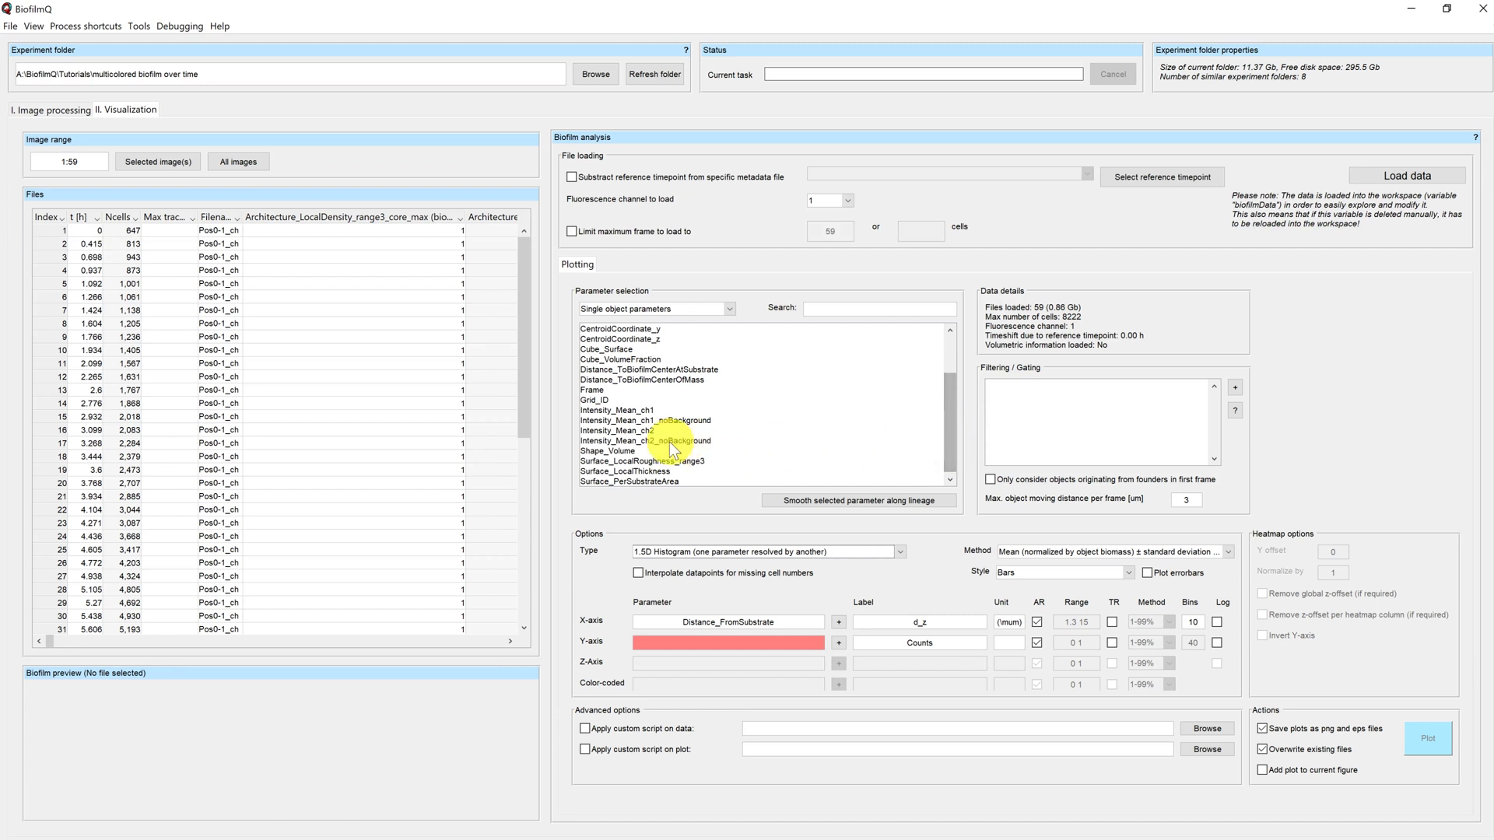
click(638, 431)
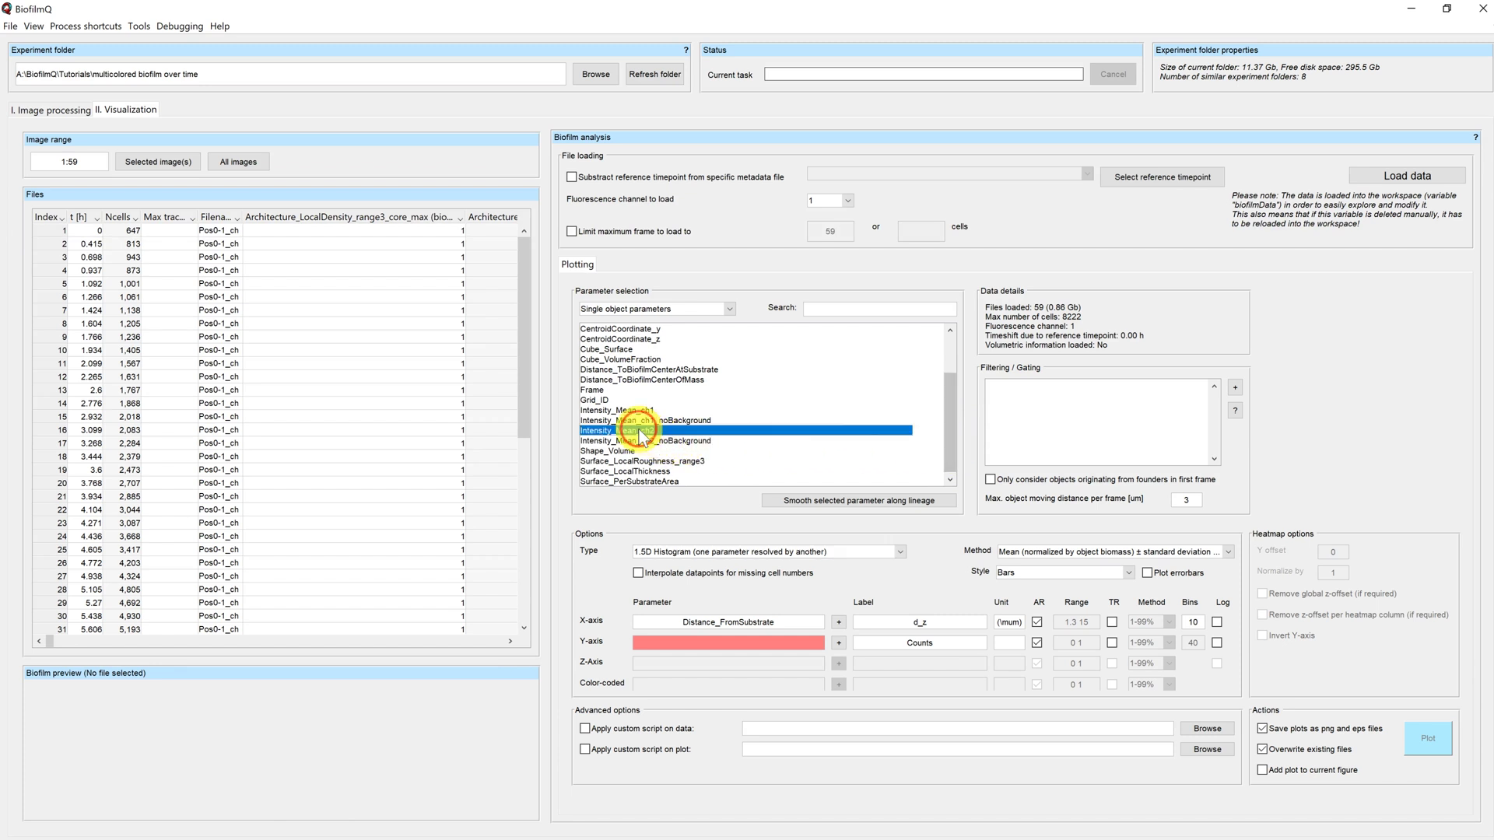
click(841, 645)
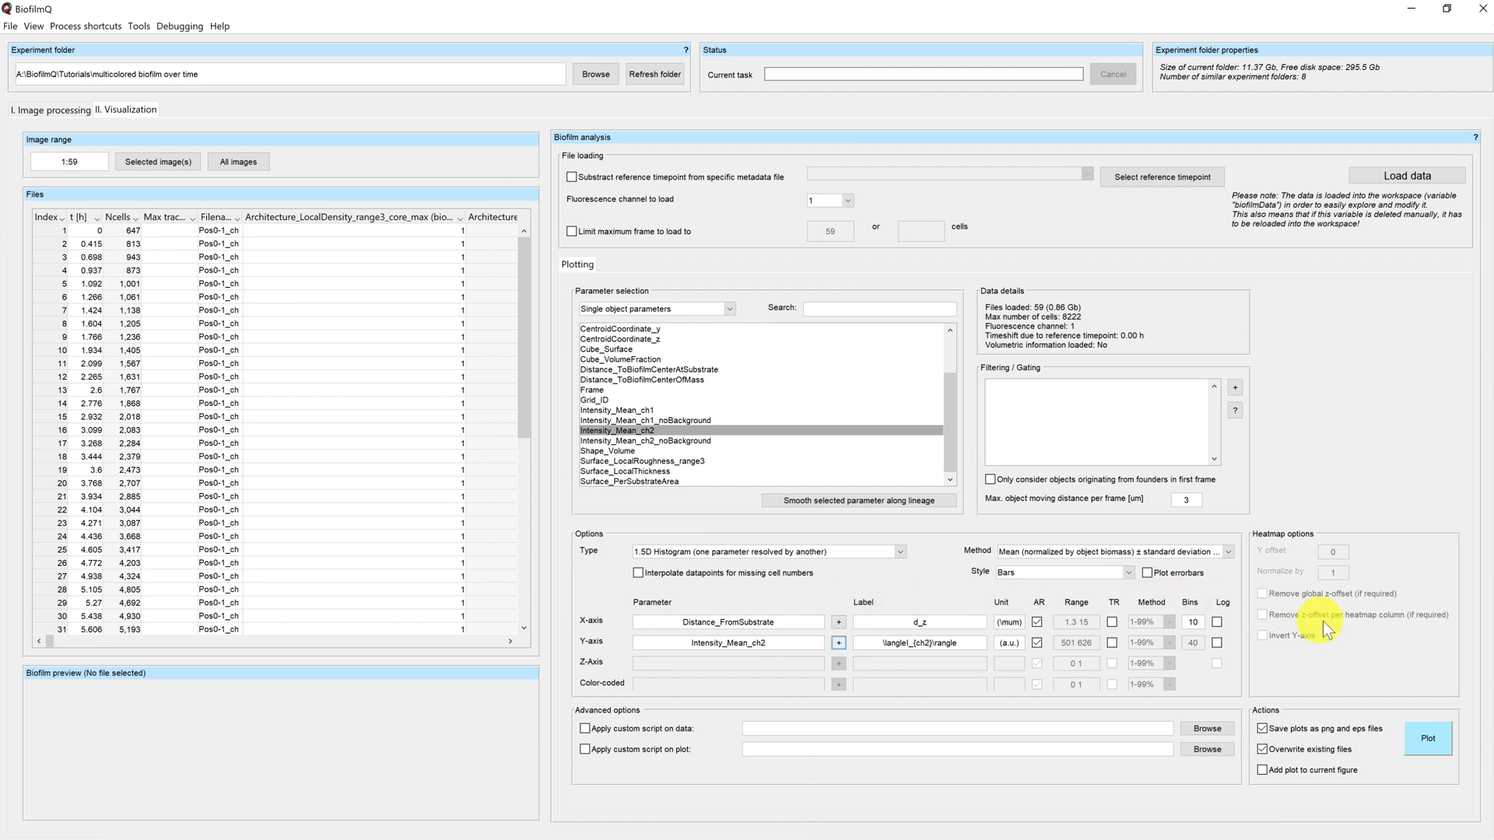
Plot channel-2 intensity versus d_z, confirm it's flat near 510–530 a.u., then close it
click(1429, 740)
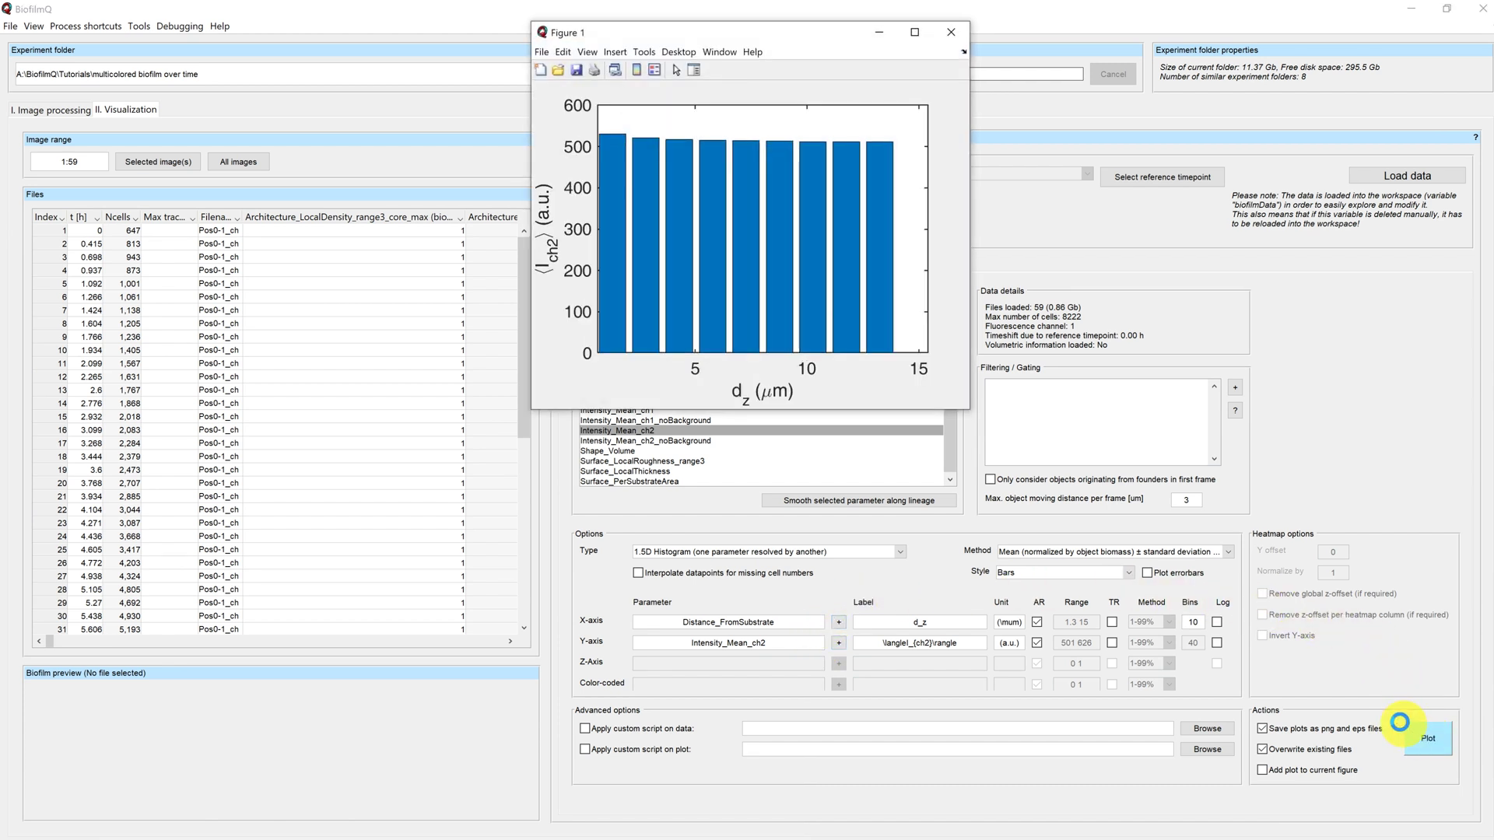
mouse_move(881, 147)
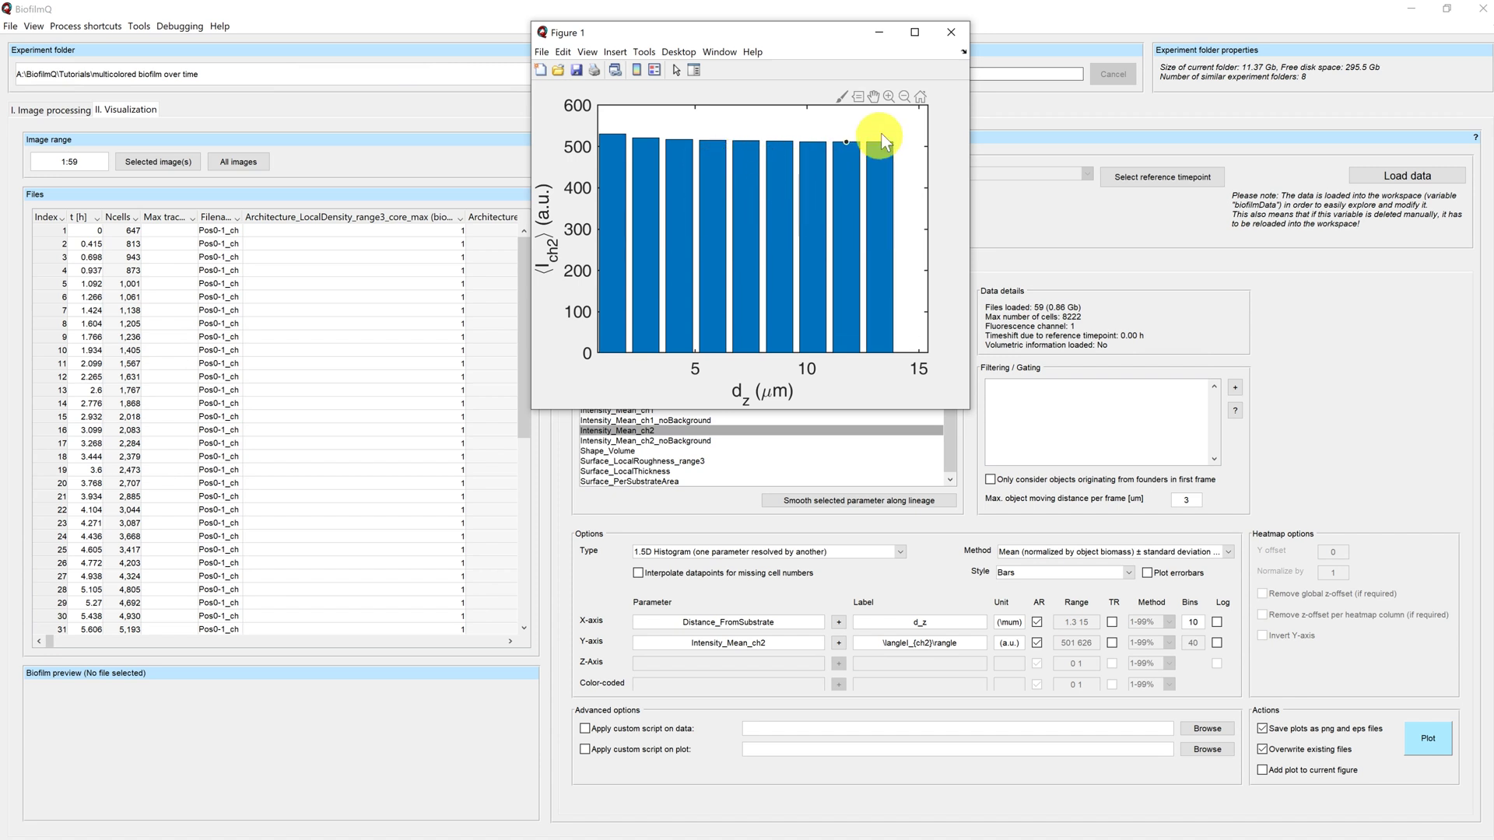
click(951, 39)
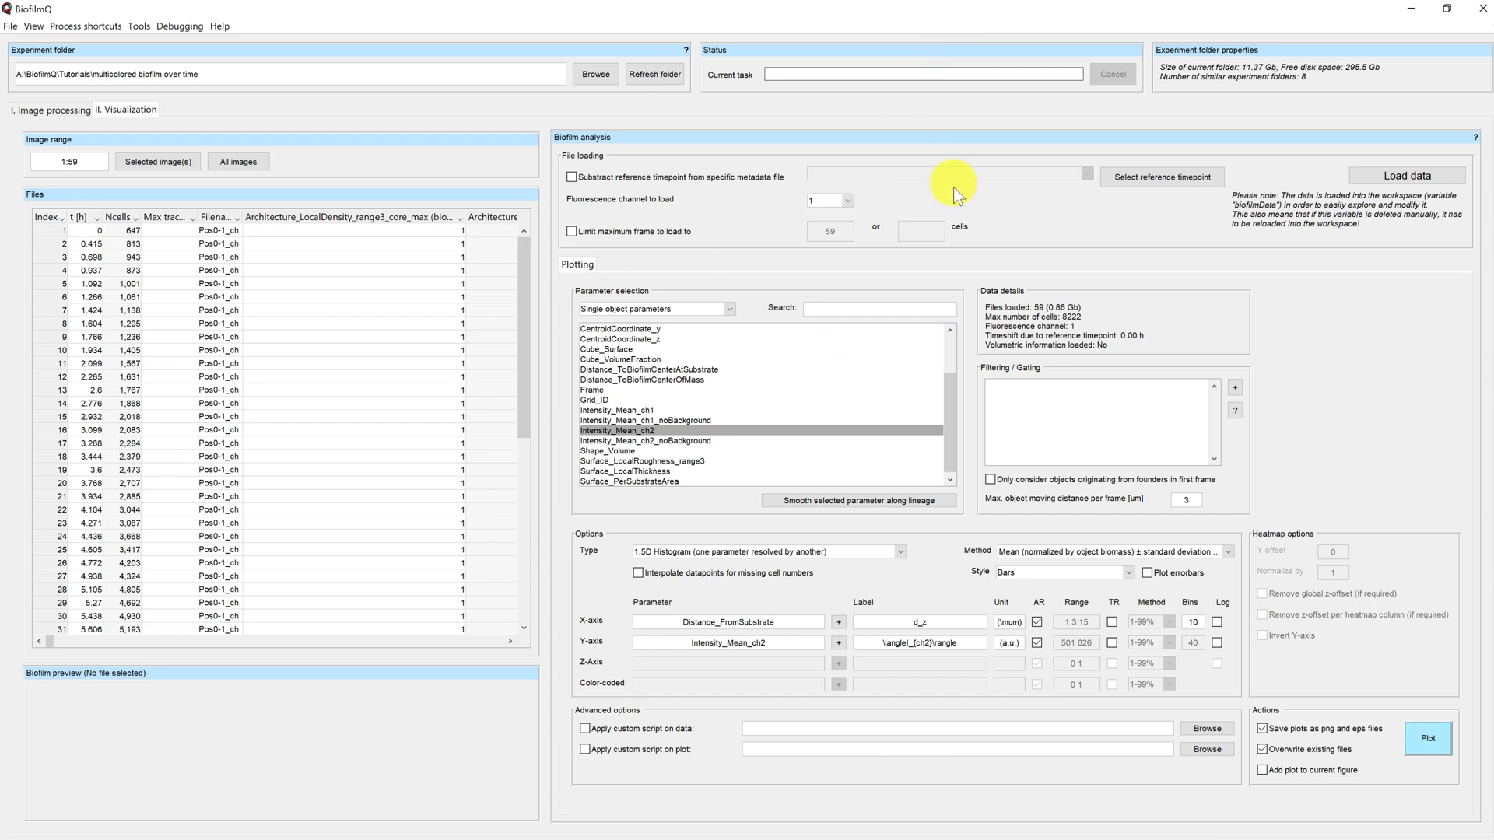
Put Cube_VolumeFraction on the Y-axis and plot it against d_z
drag(950, 414, 950, 402)
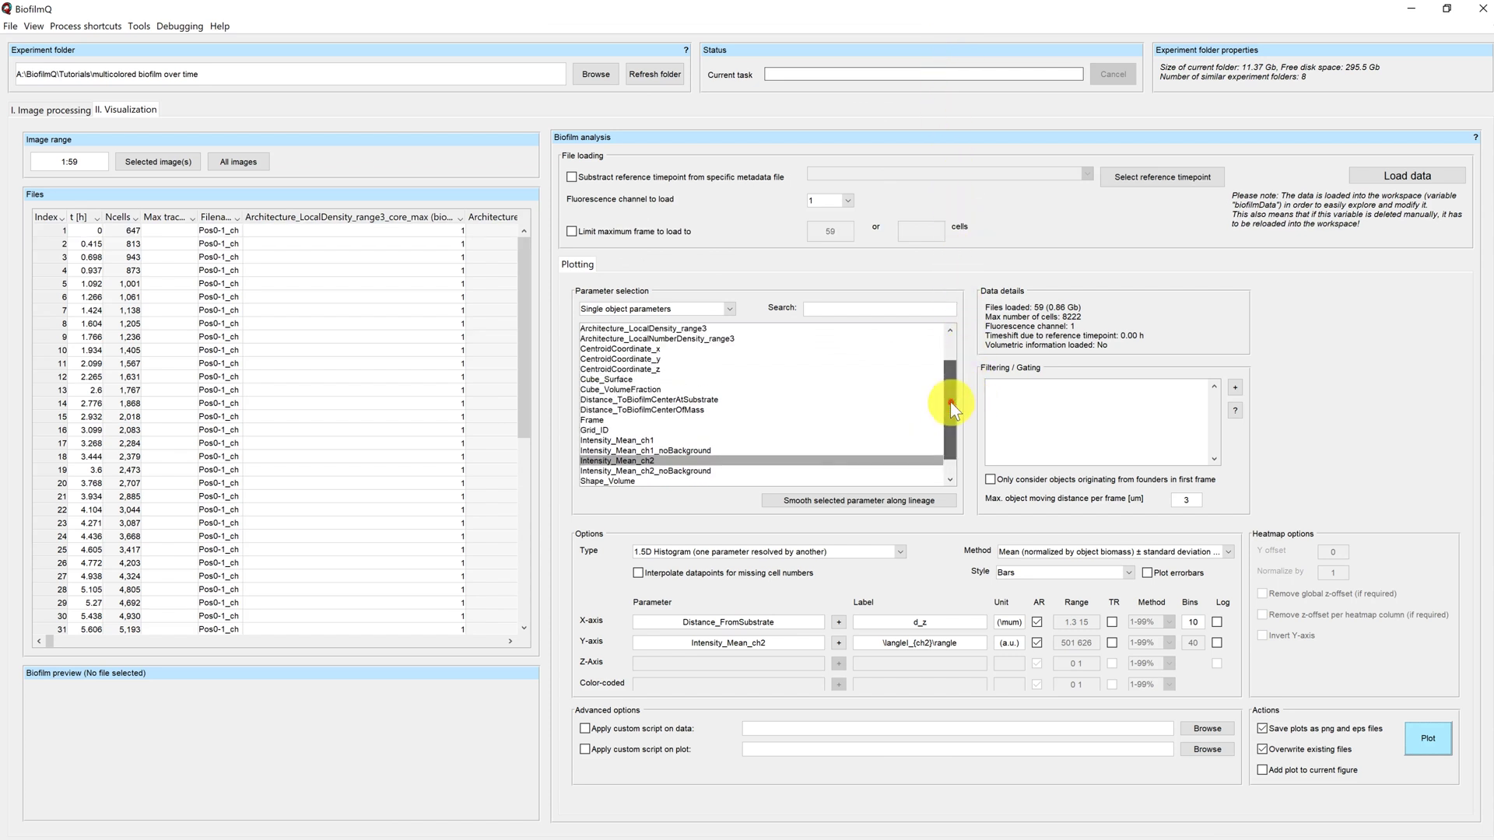
click(650, 391)
click(650, 391)
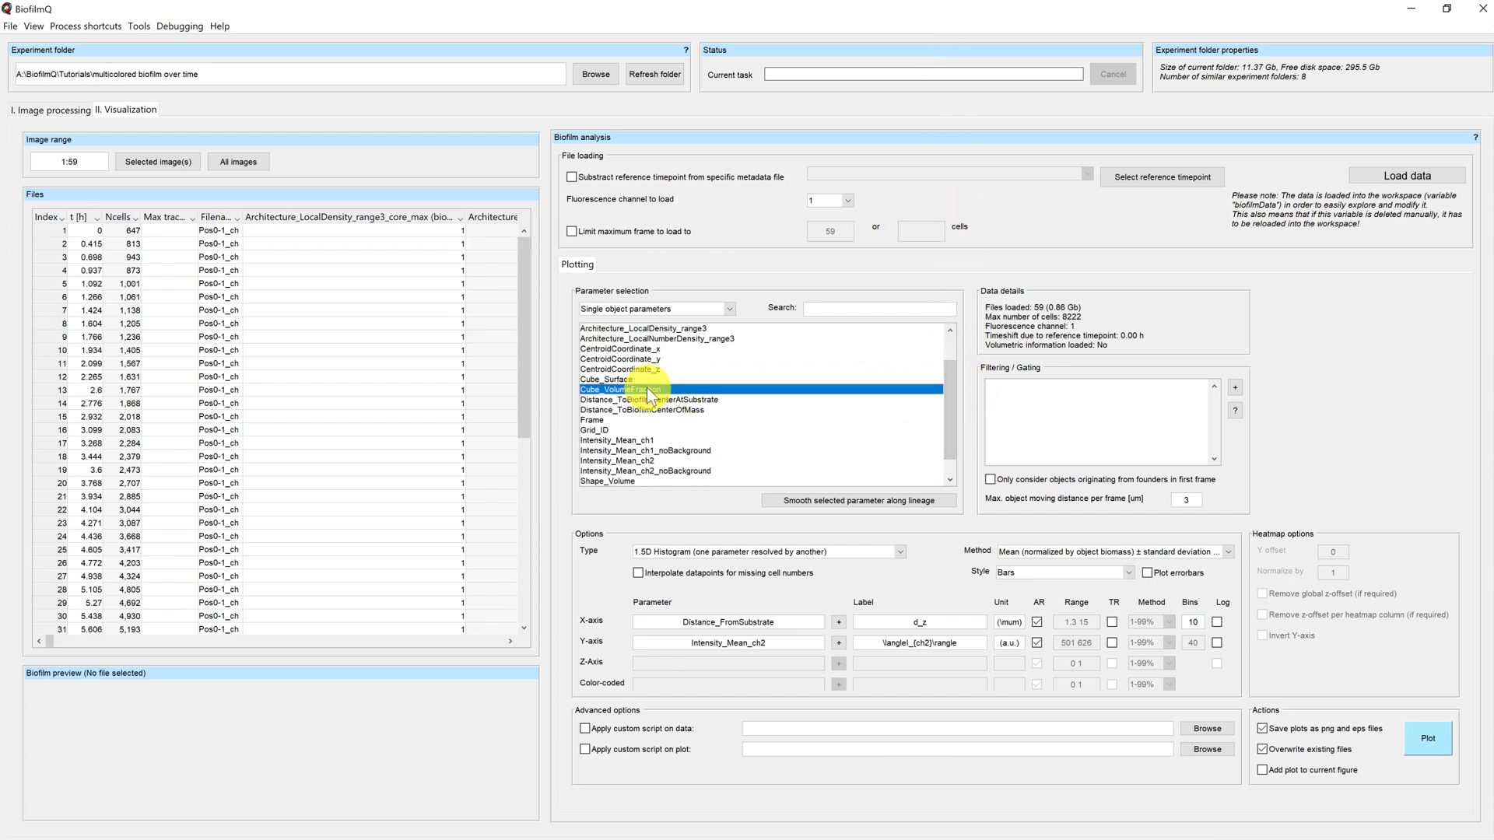
click(838, 643)
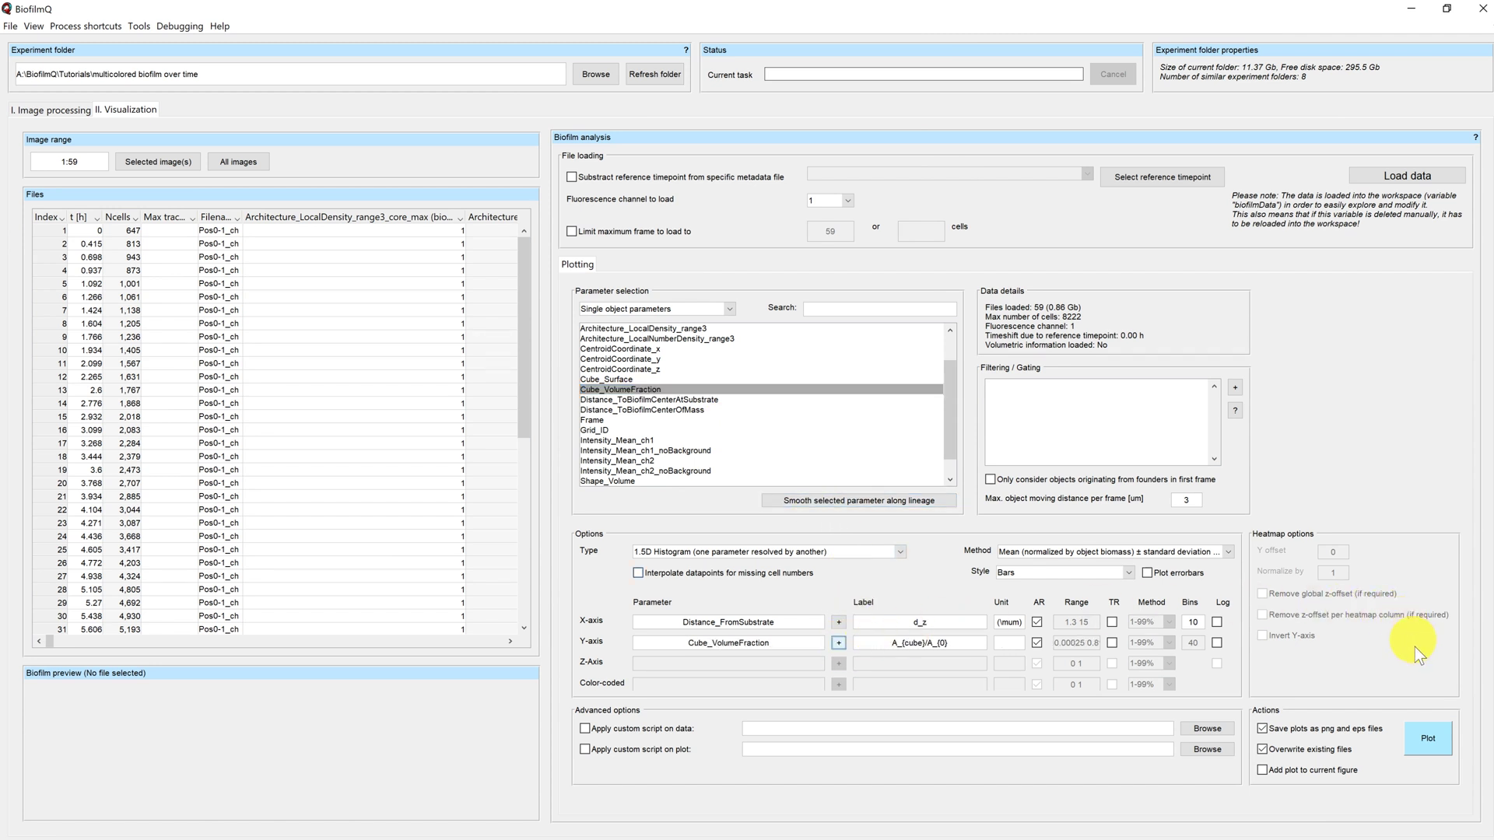
click(1441, 741)
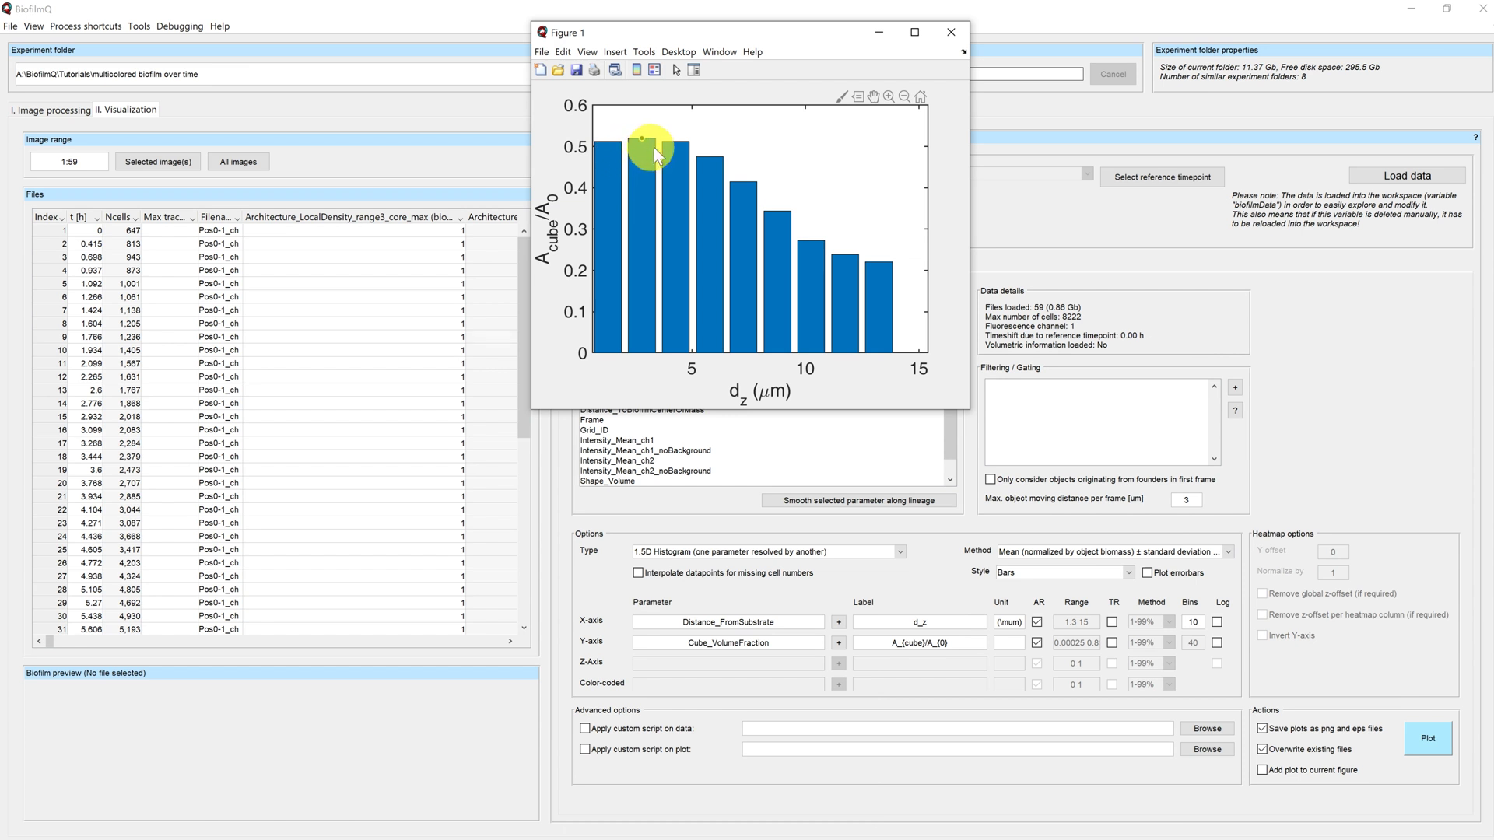
mouse_move(716, 181)
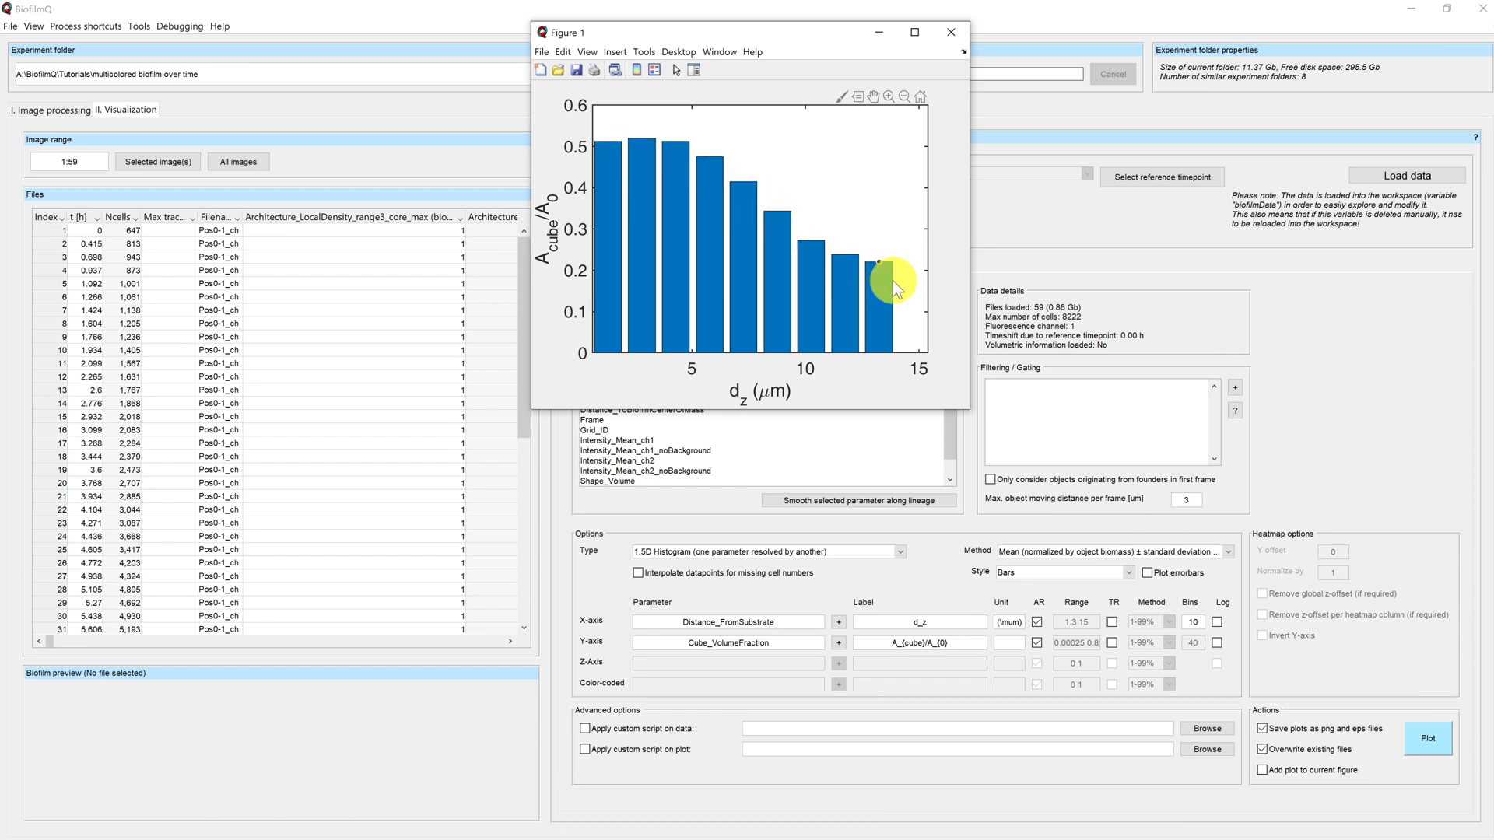
mouse_move(893, 280)
mouse_move(642, 317)
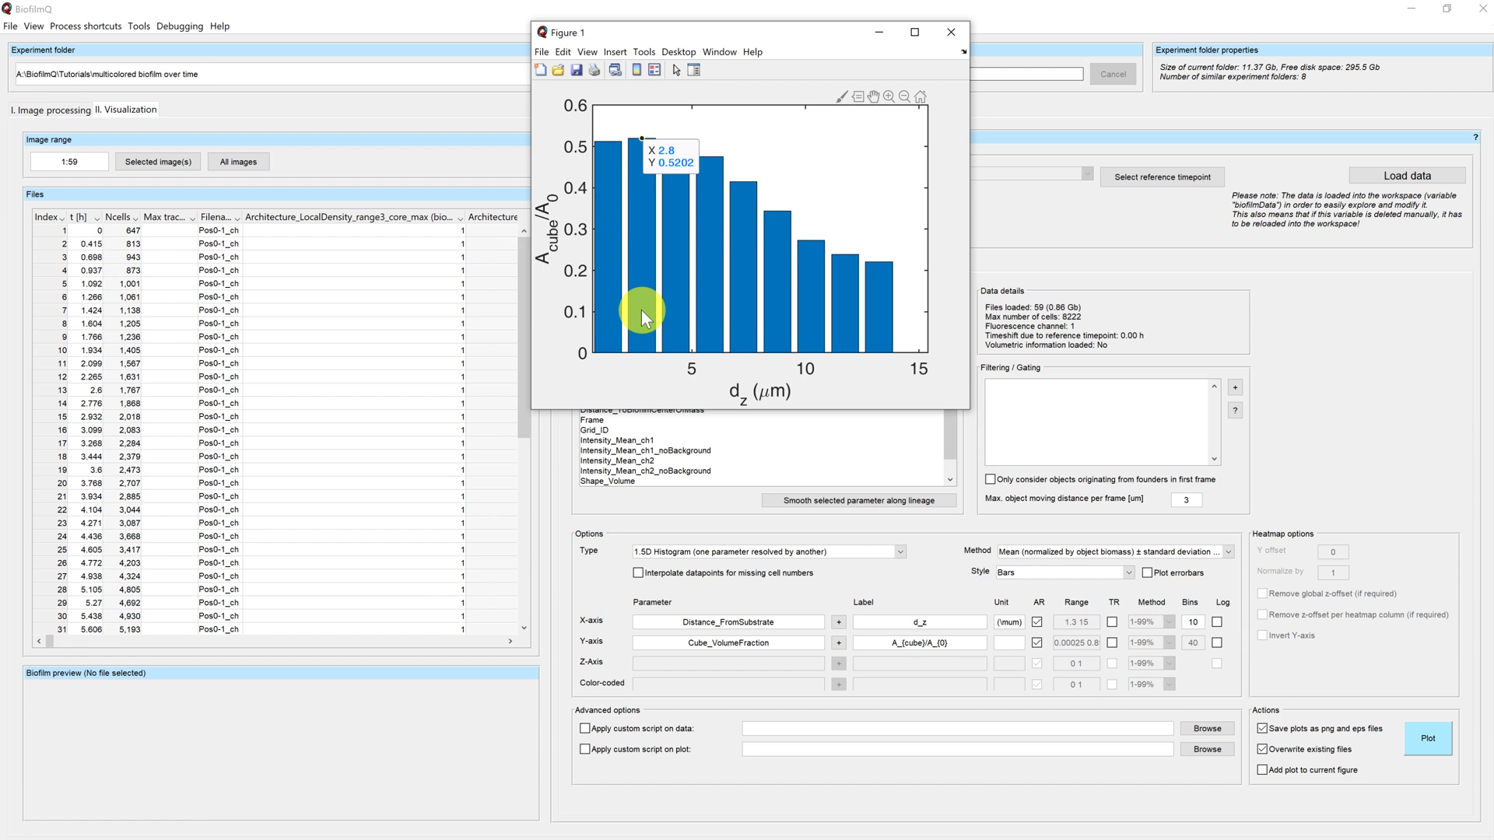
Close the volume-fraction figure and bring up the plot Type list
click(953, 35)
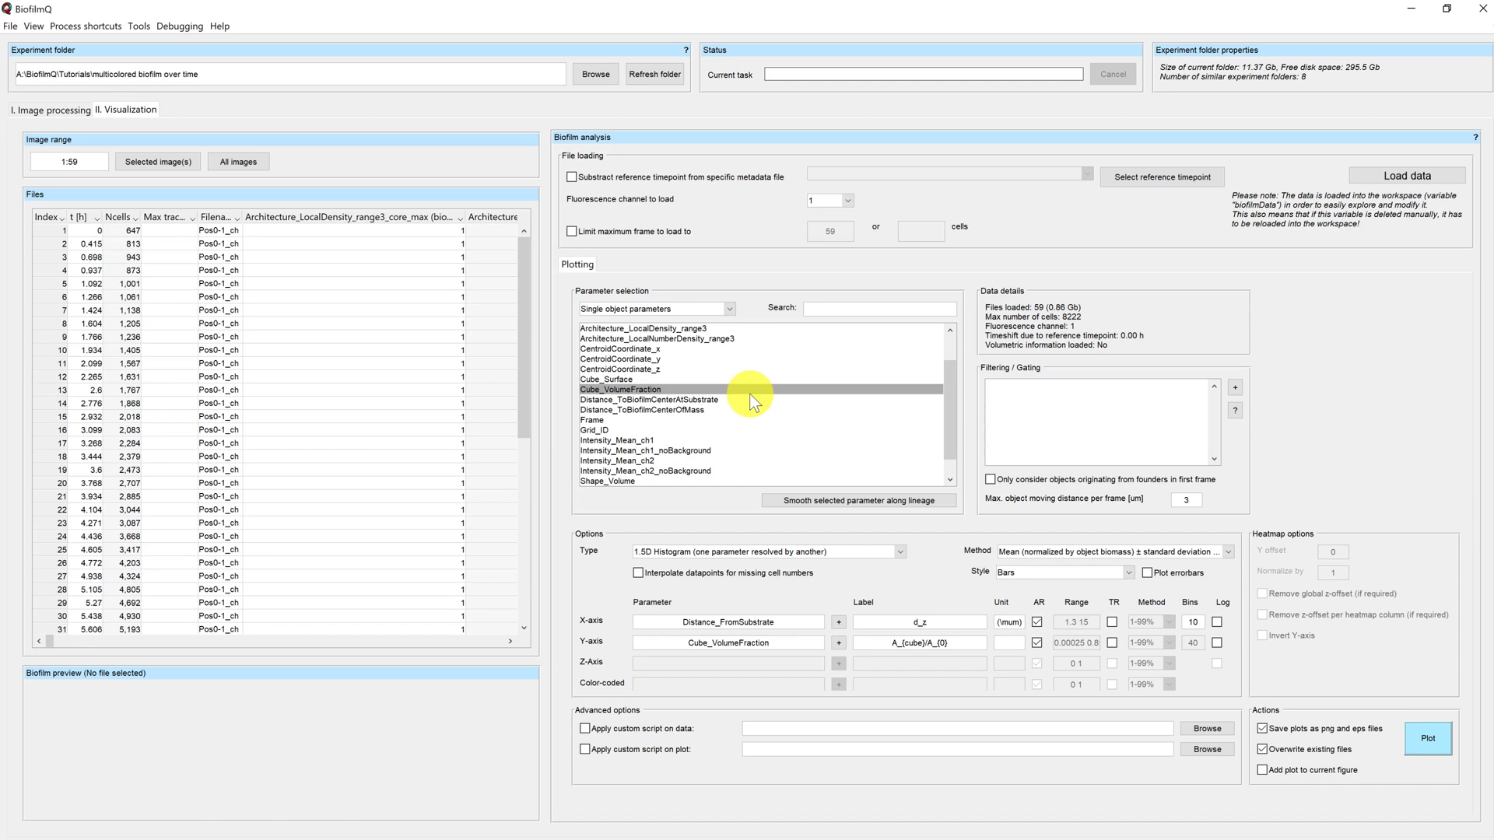
click(900, 551)
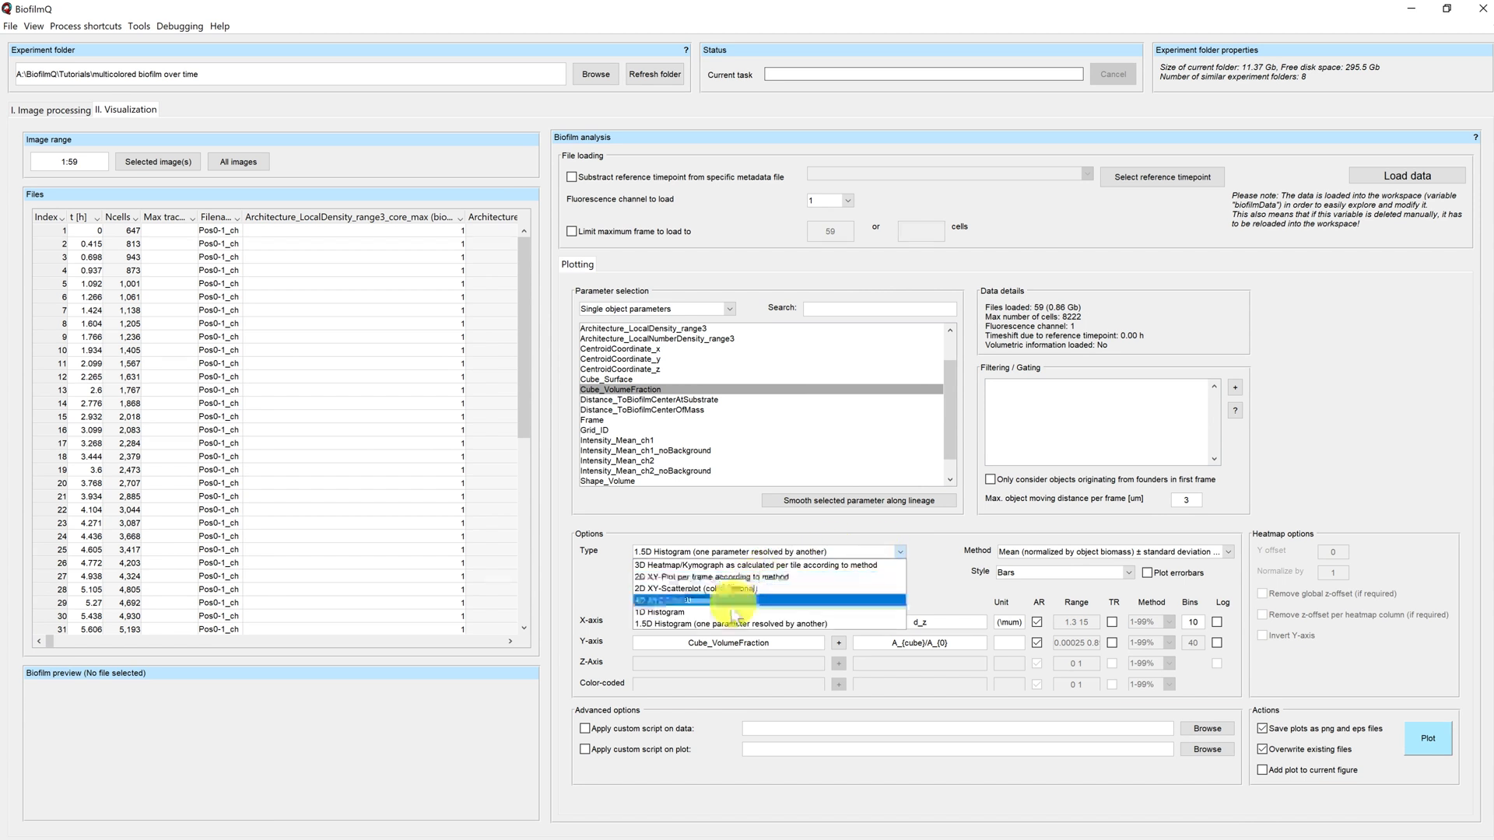